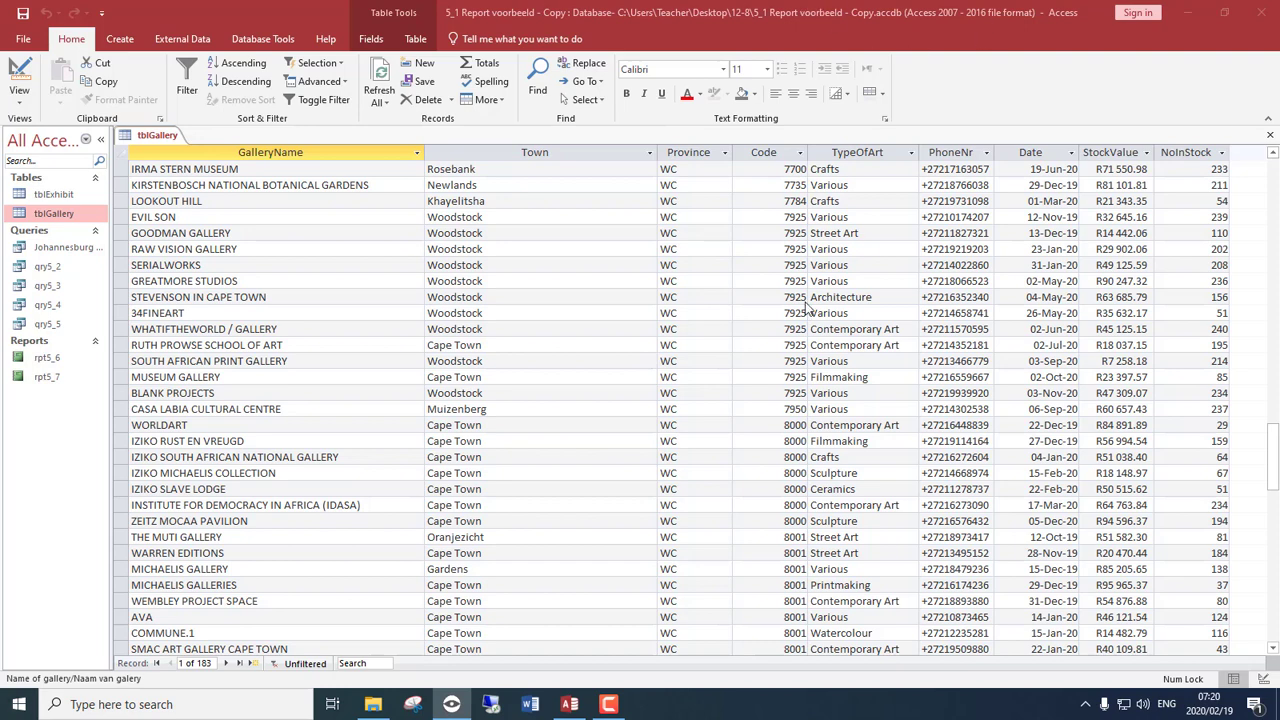
left_click(648, 283)
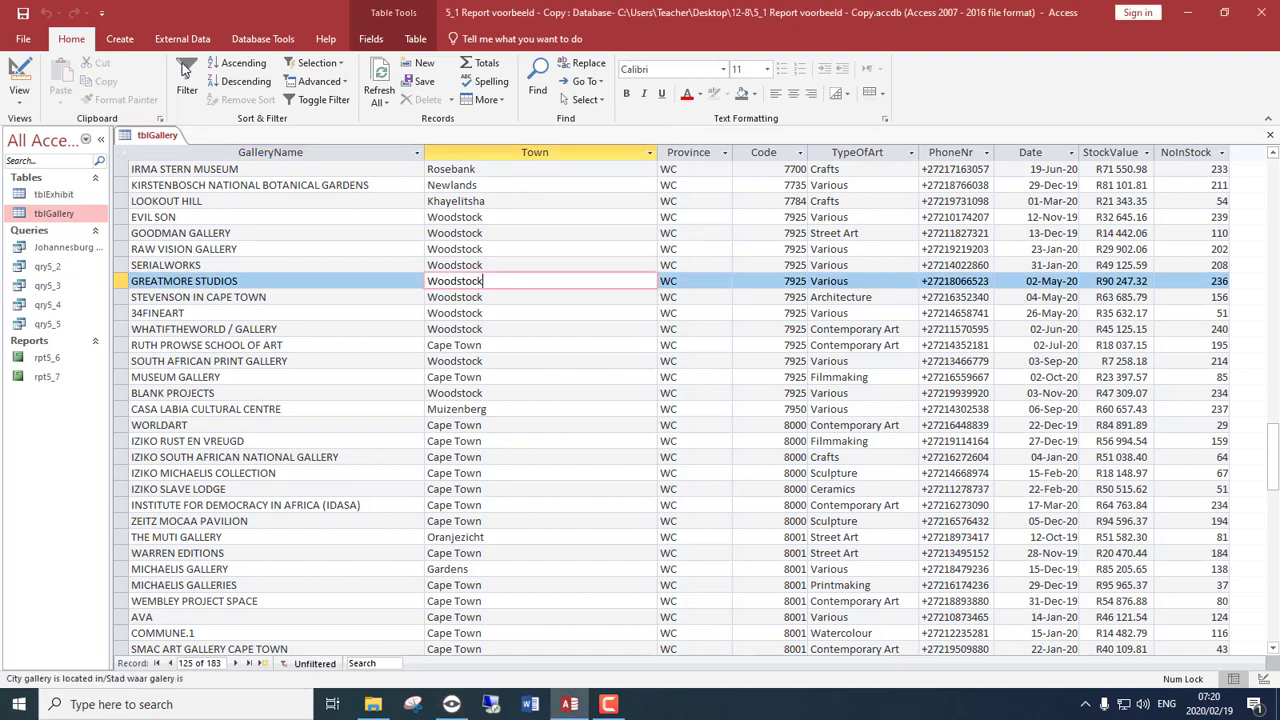
left_click(112, 39)
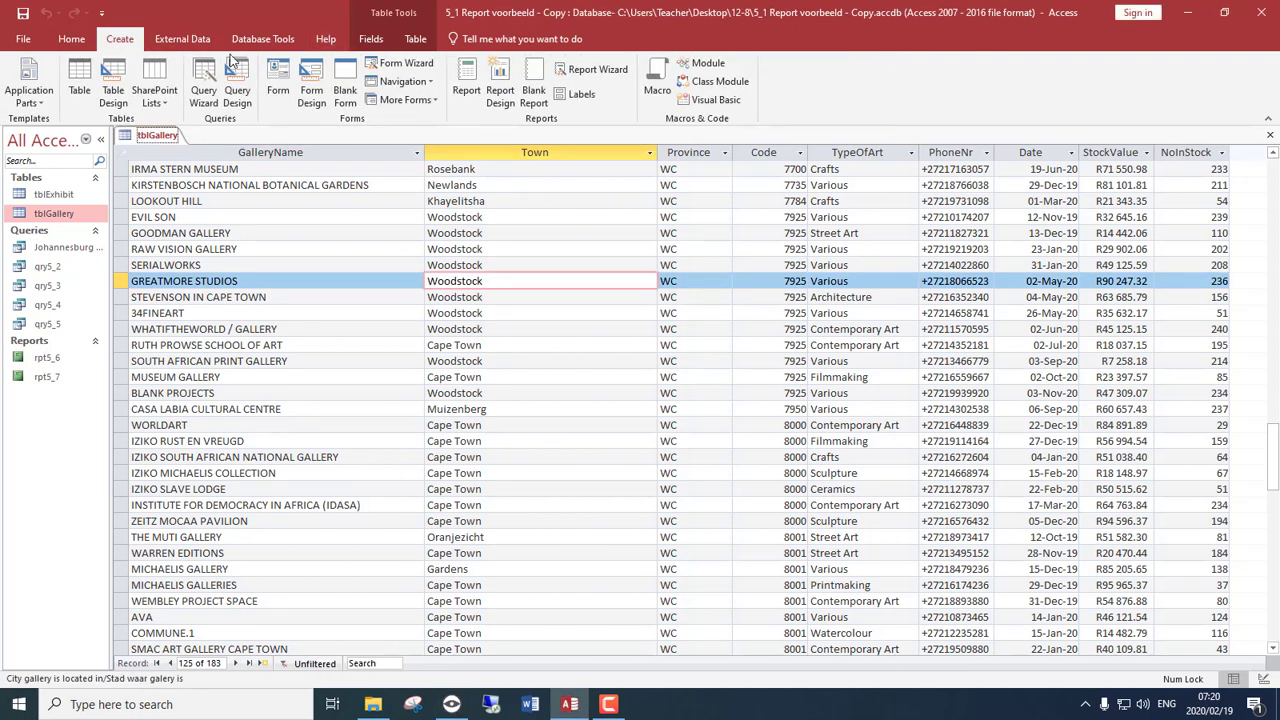
left_click(200, 93)
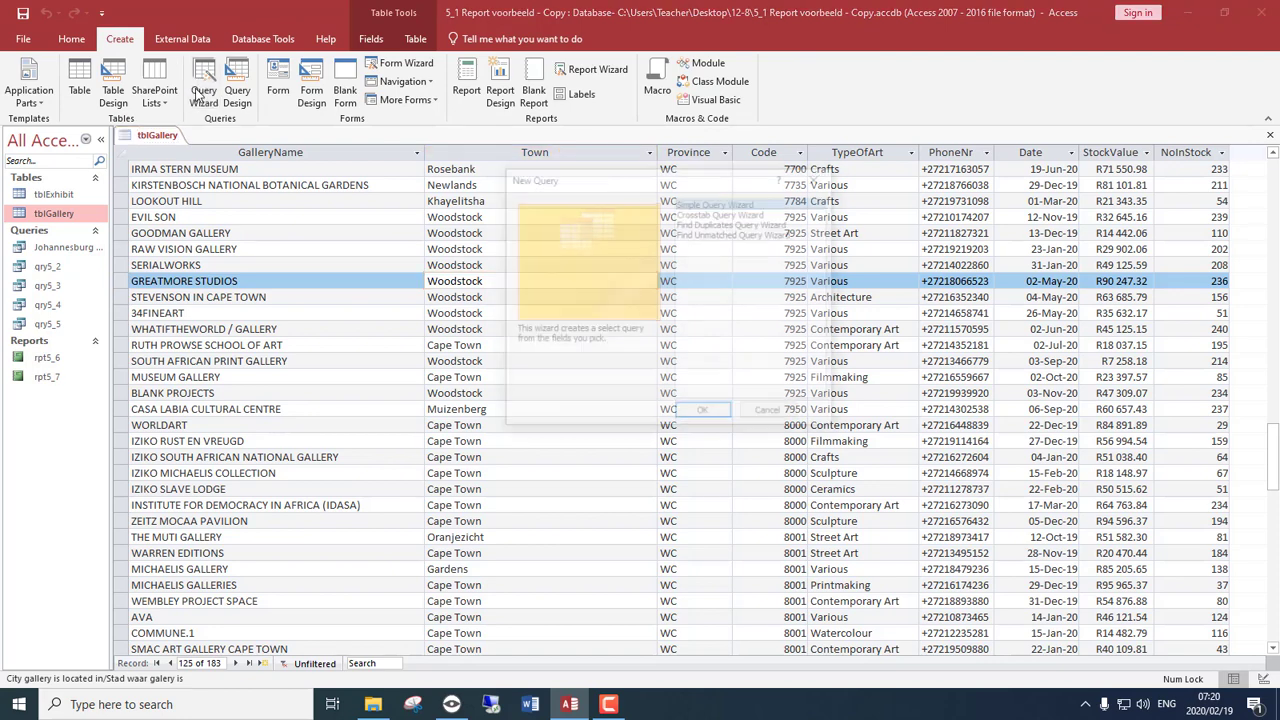
left_click(704, 414)
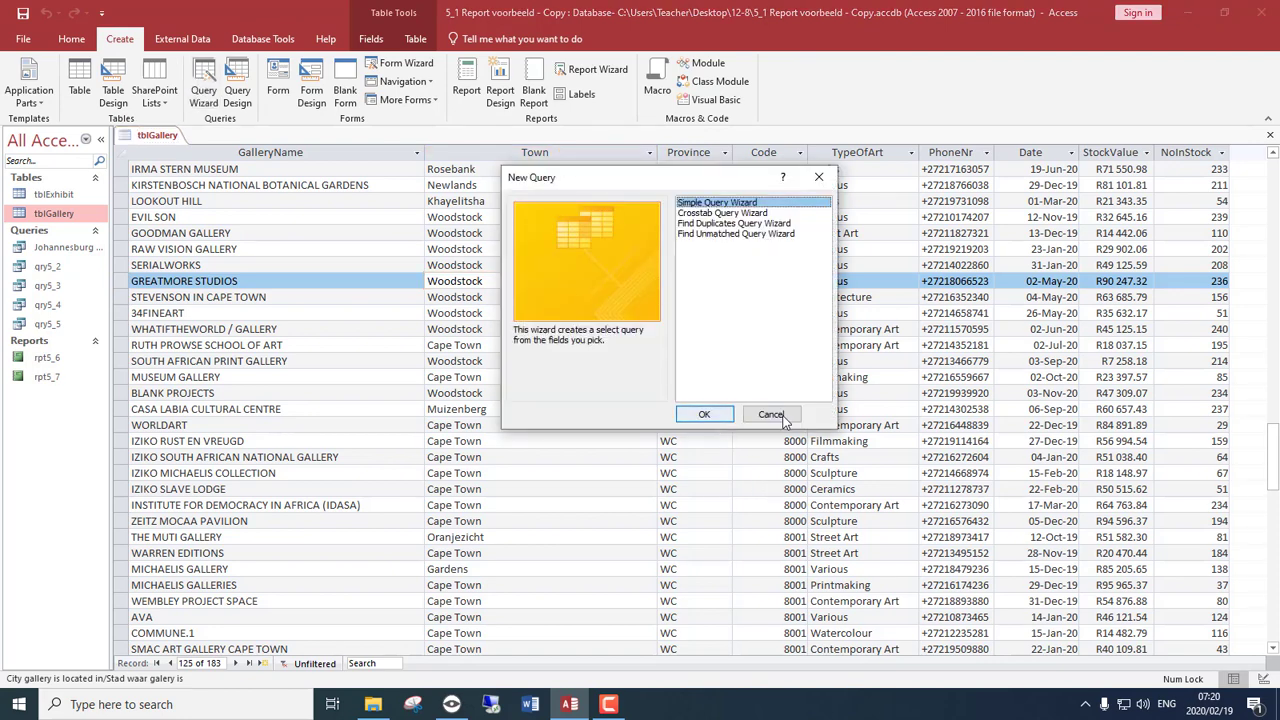
Step: Open the Johannesburg gallery query in Design View
left_click(40, 252)
double_click(40, 252)
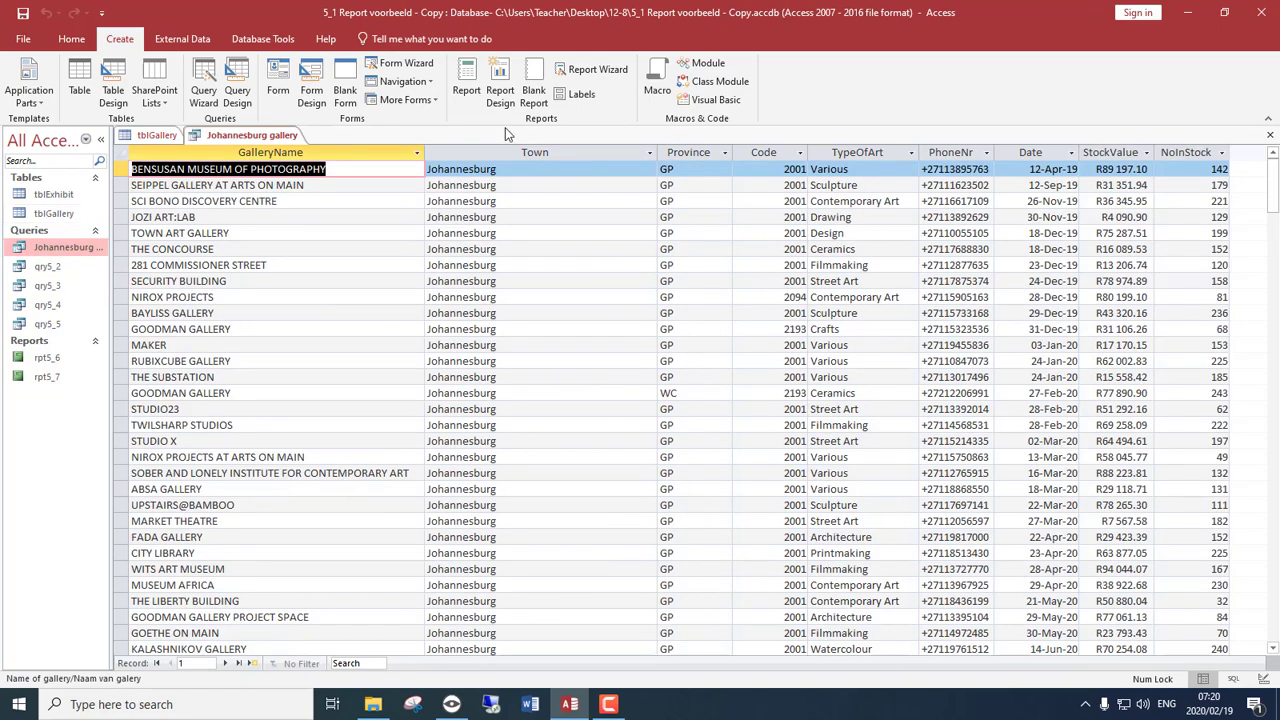
left_click(84, 41)
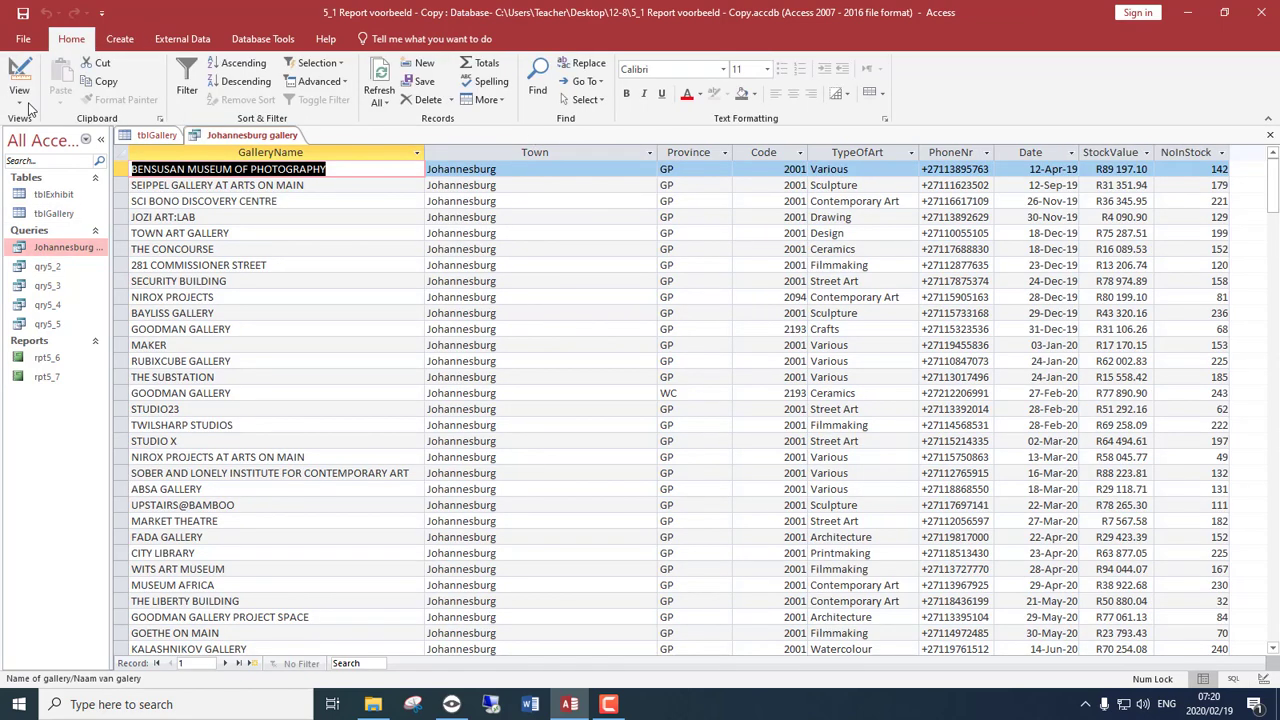
left_click(19, 98)
left_click(38, 198)
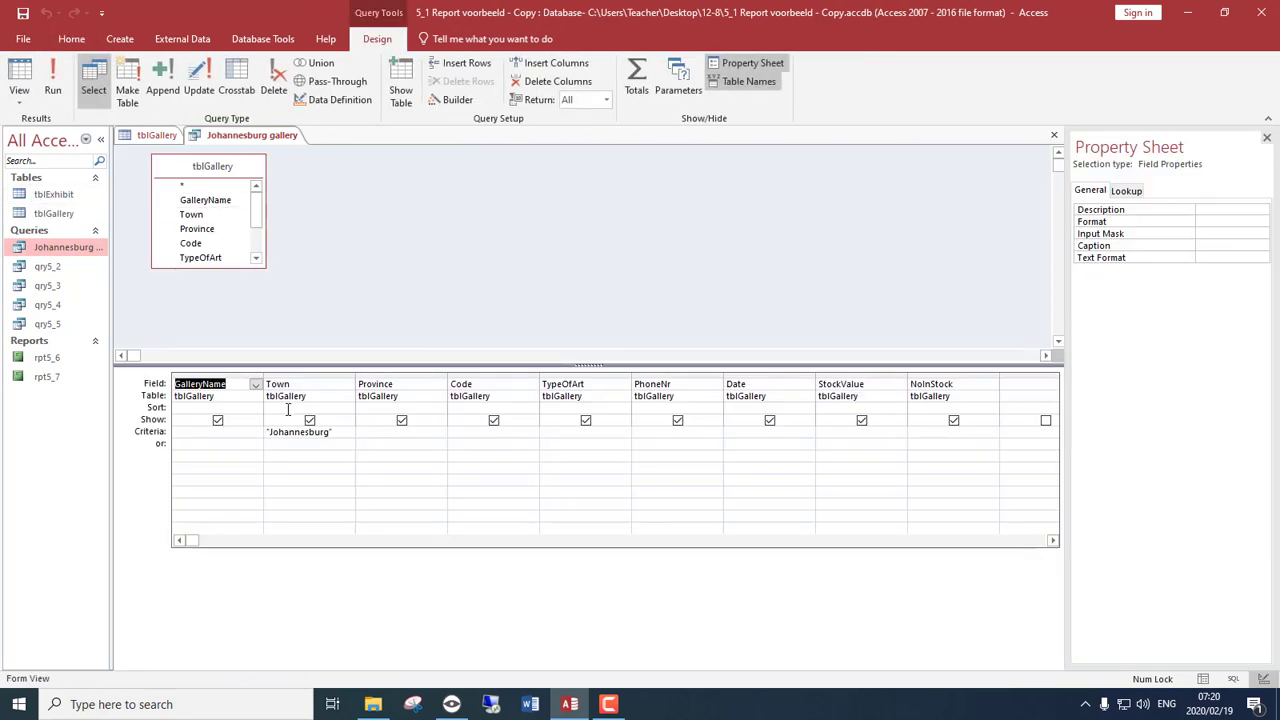
Step: Change the Town criterion to Not "Johannesburg" and display the matching records
left_click_drag(333, 431, 155, 430)
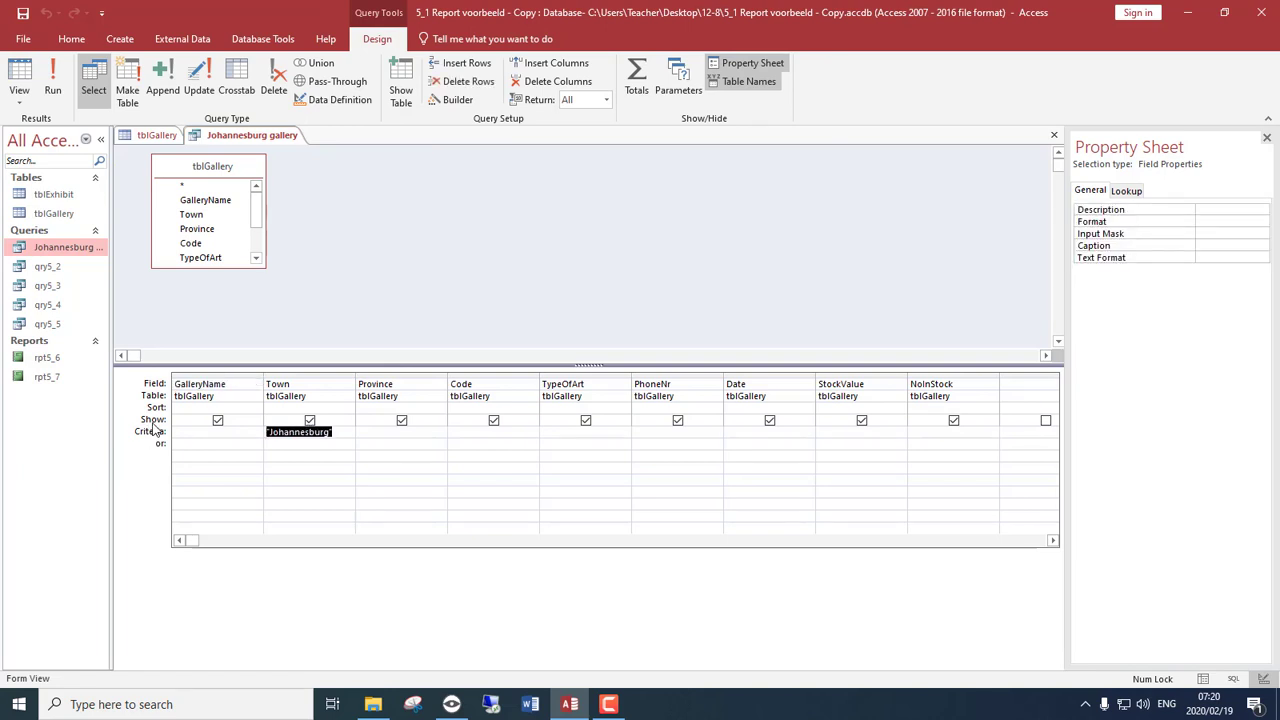
type("Not \"Johannesburg")
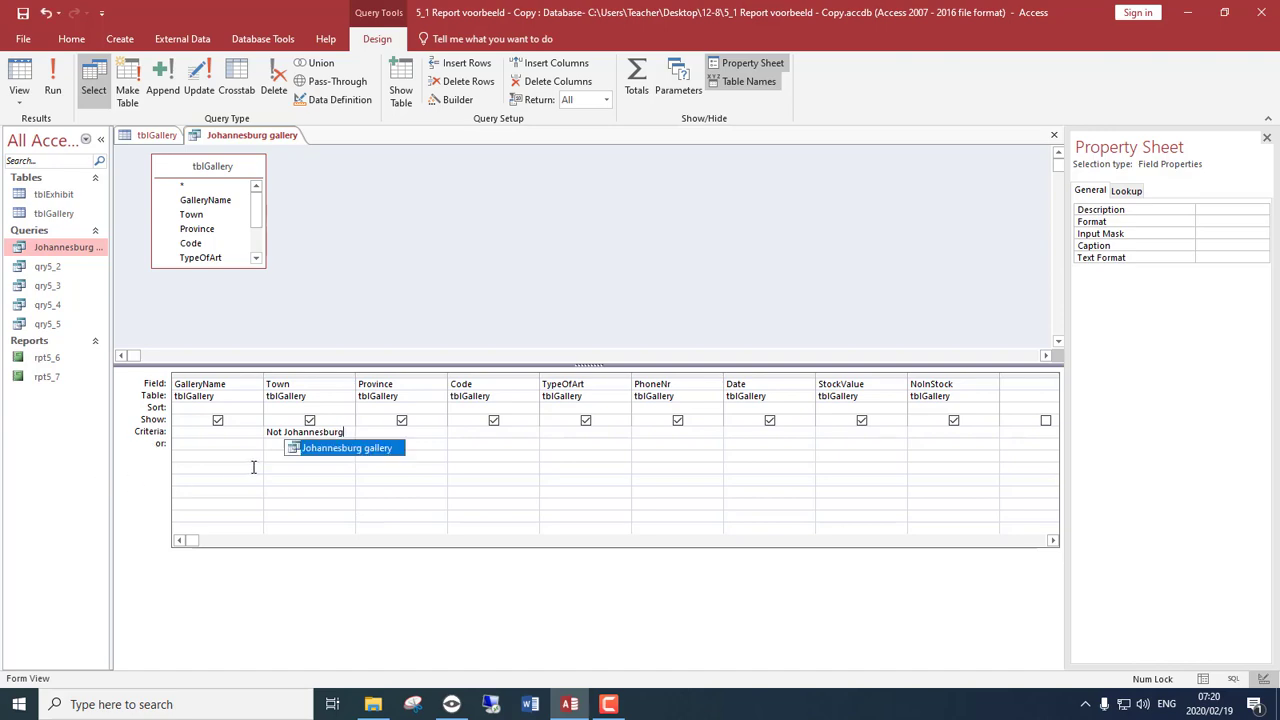
left_click(224, 465)
left_click(19, 80)
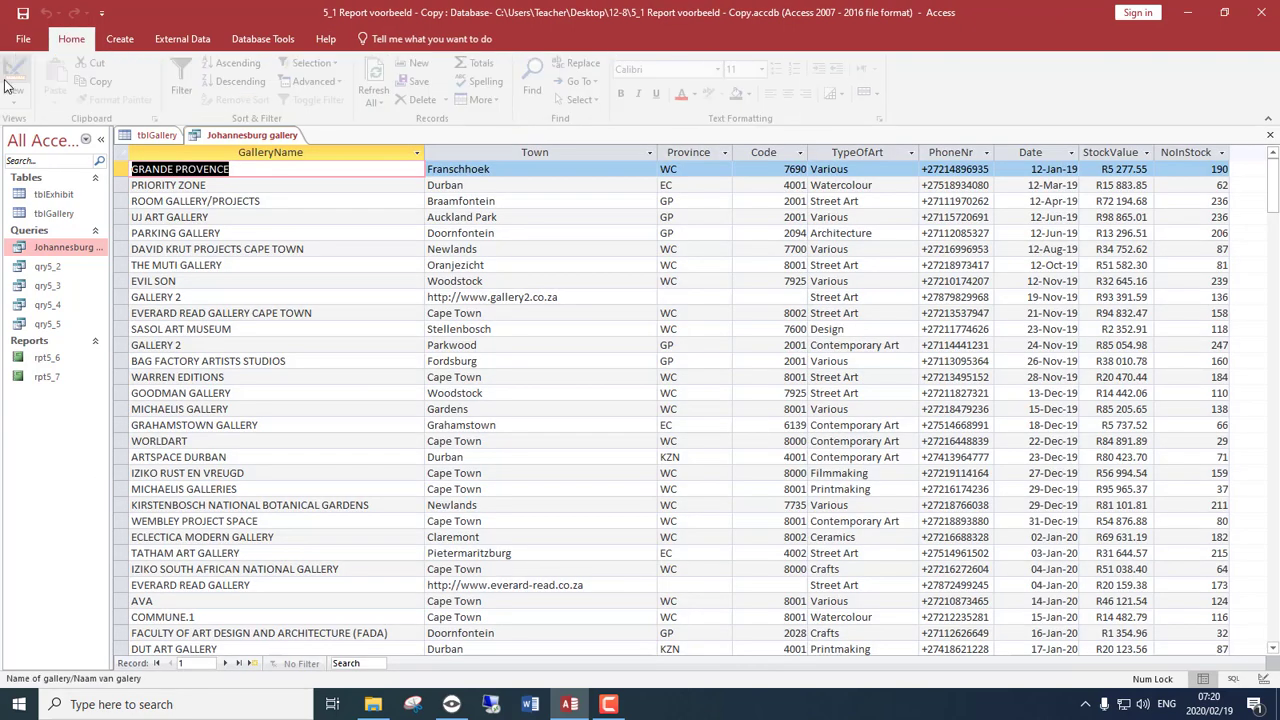
scroll(507, 260, "down", 8)
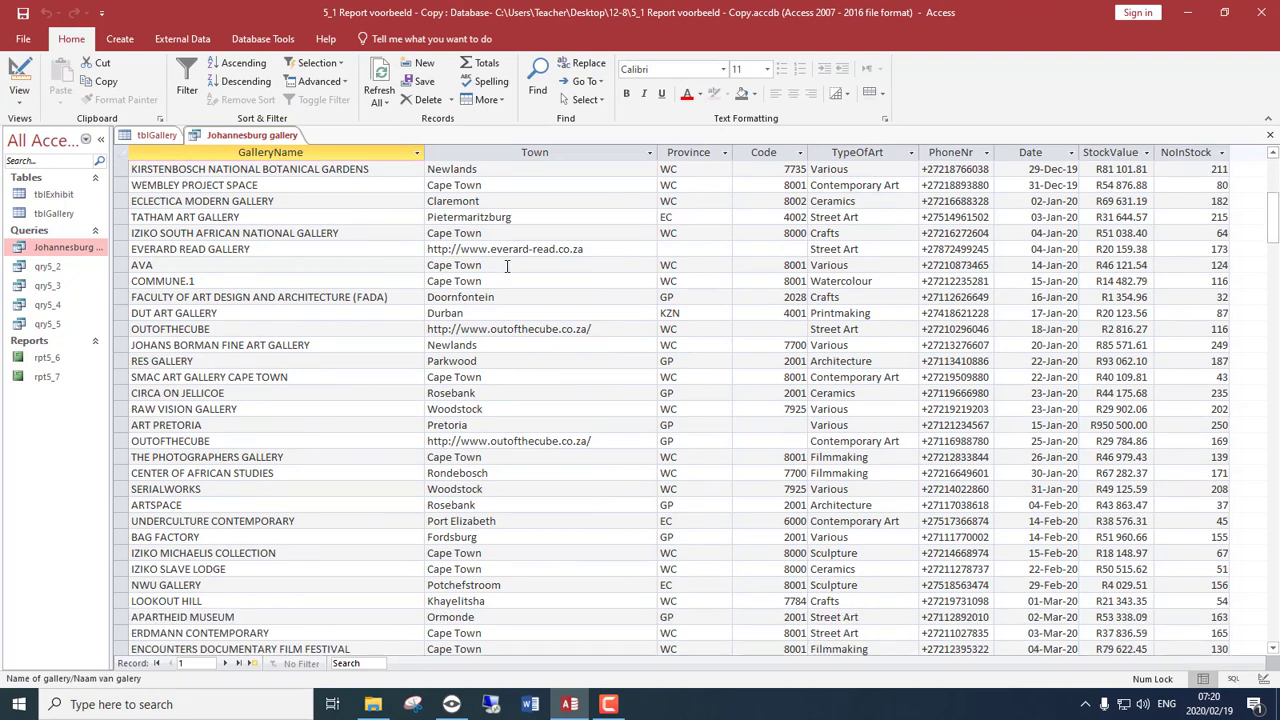
scroll(507, 265, "up", 5)
scroll(507, 265, "up", 3)
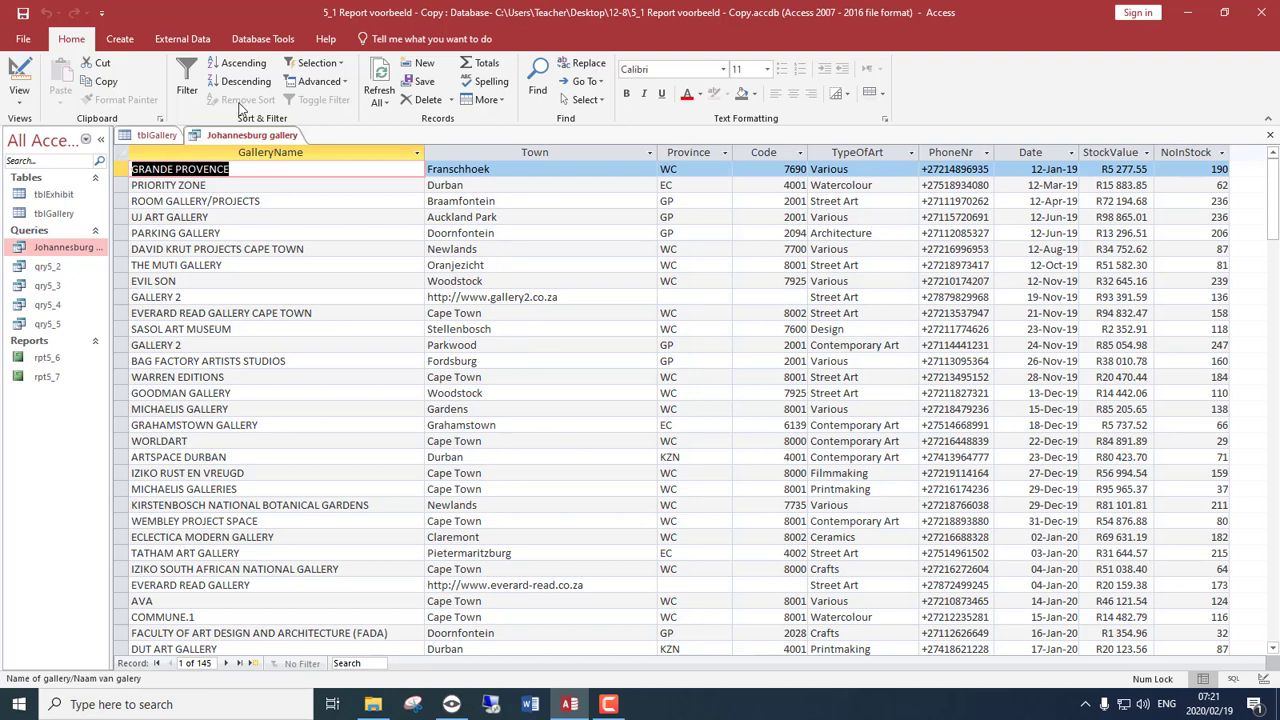
Step: Replace Not with the <> operator in the Town criterion, giving <>"Johannesburg", and display the matching records
left_click(18, 78)
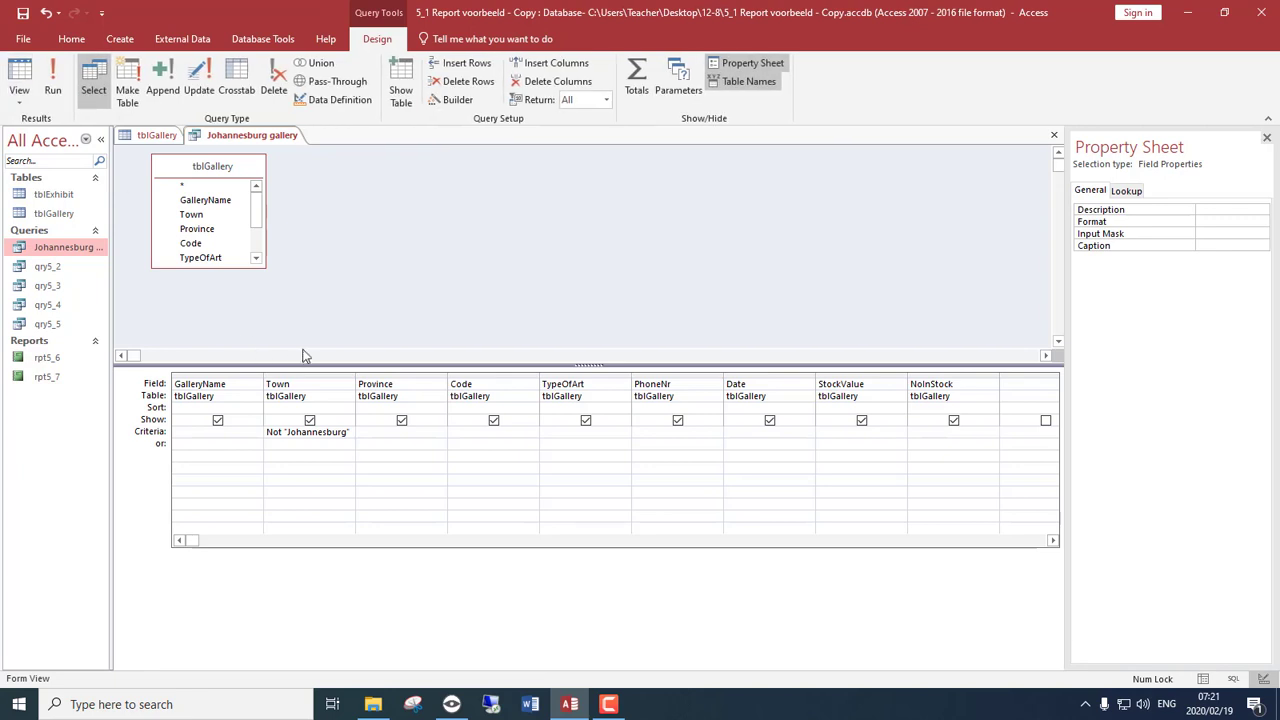
left_click(281, 432)
double_click(281, 432)
type("<>")
left_click(323, 447)
left_click(19, 72)
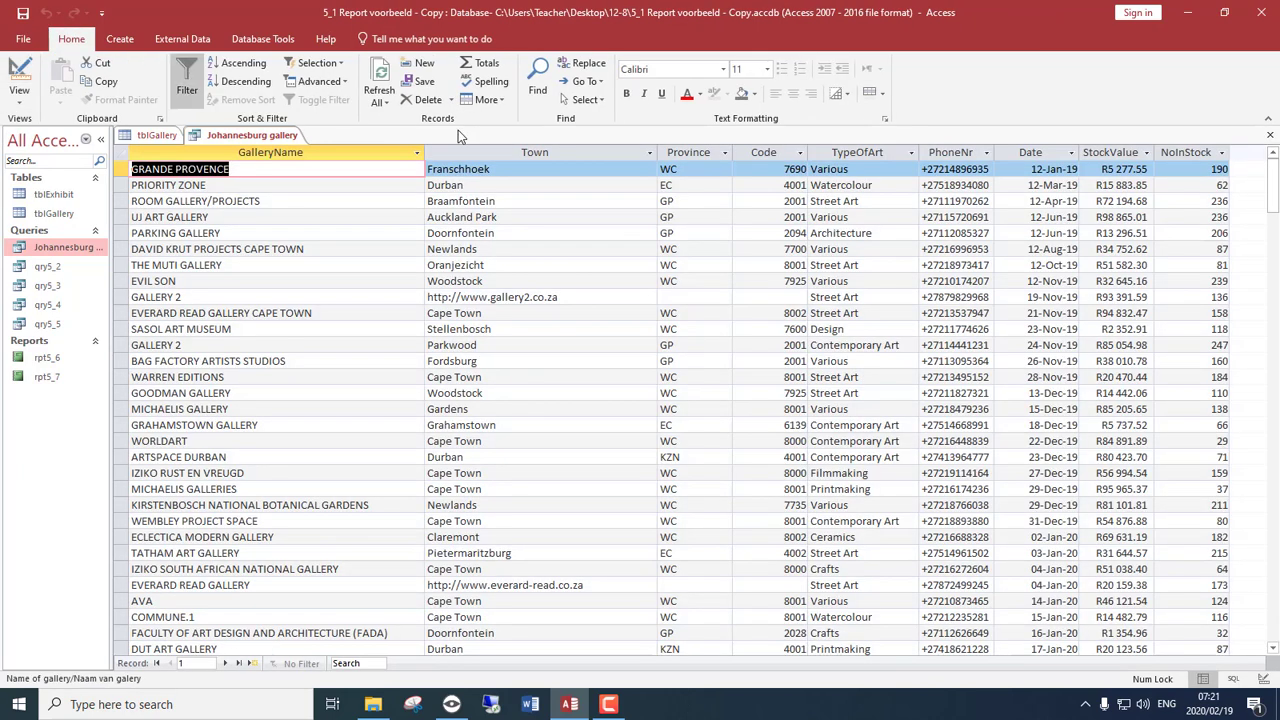
scroll(531, 266, "down", 20)
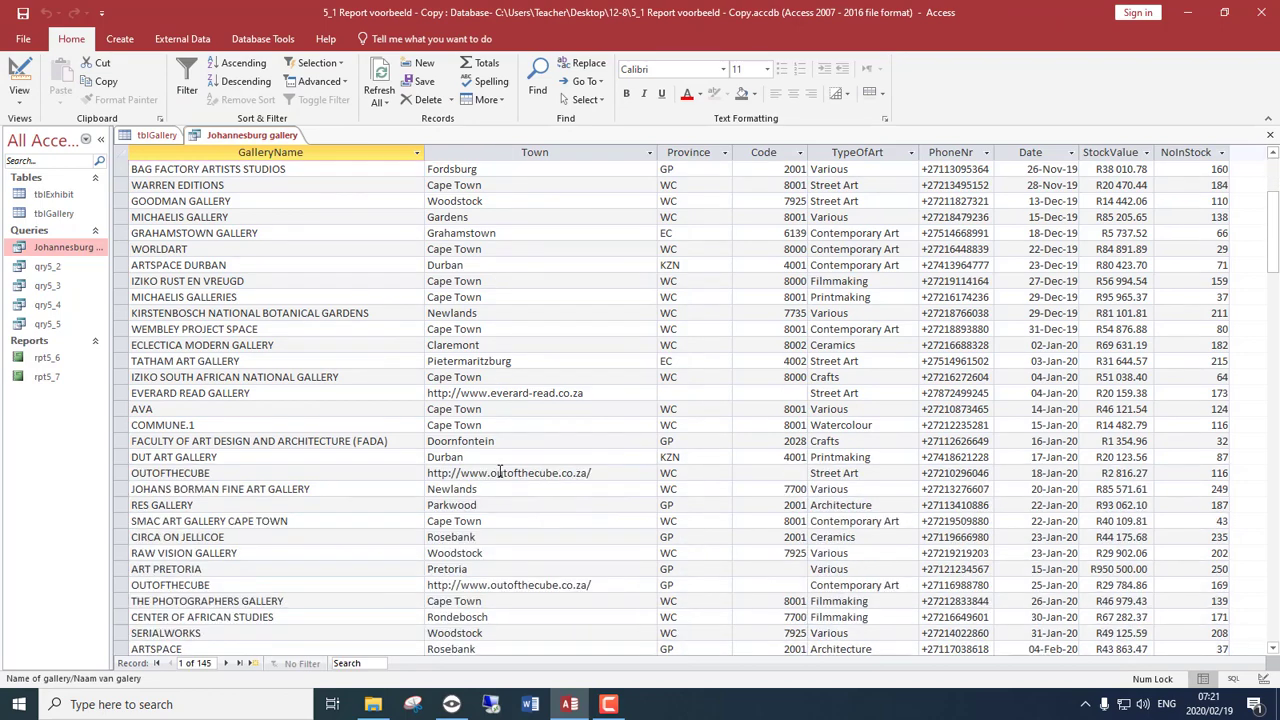
scroll(497, 464, "down", 2)
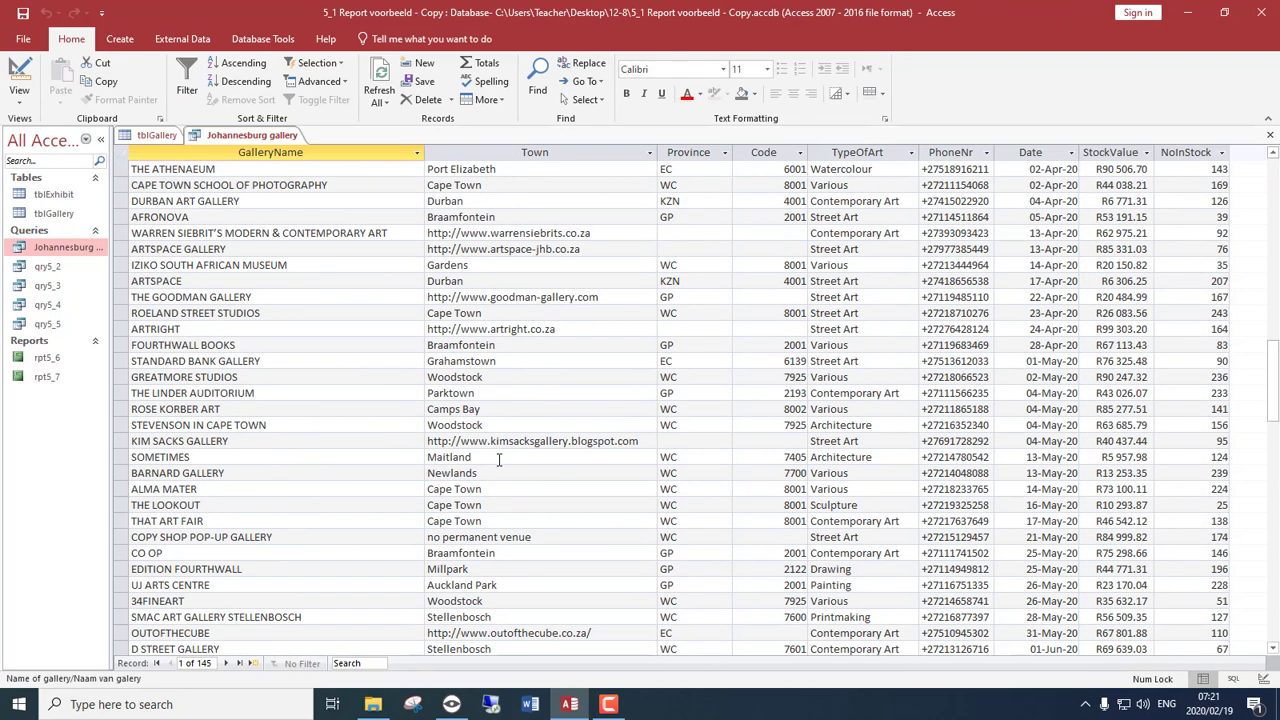
Step: Remove the Town criterion from the query design and display all the gallery records
left_click(19, 72)
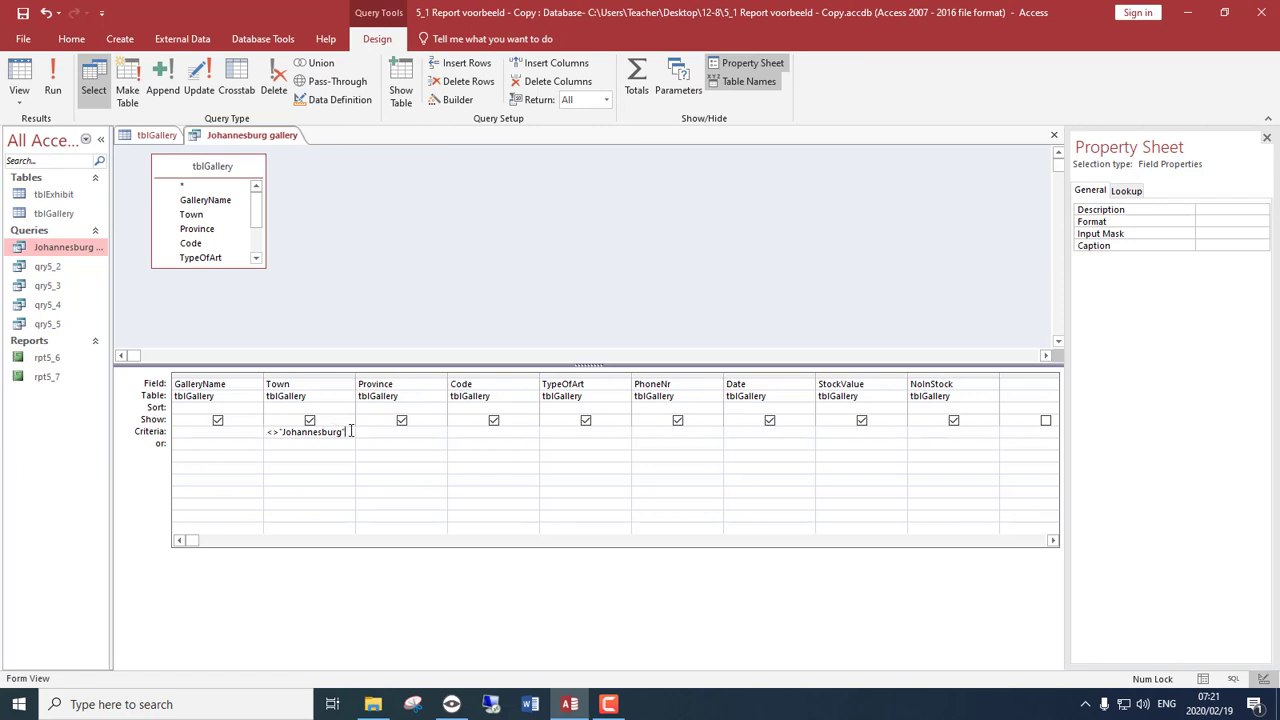
left_click_drag(350, 431, 266, 431)
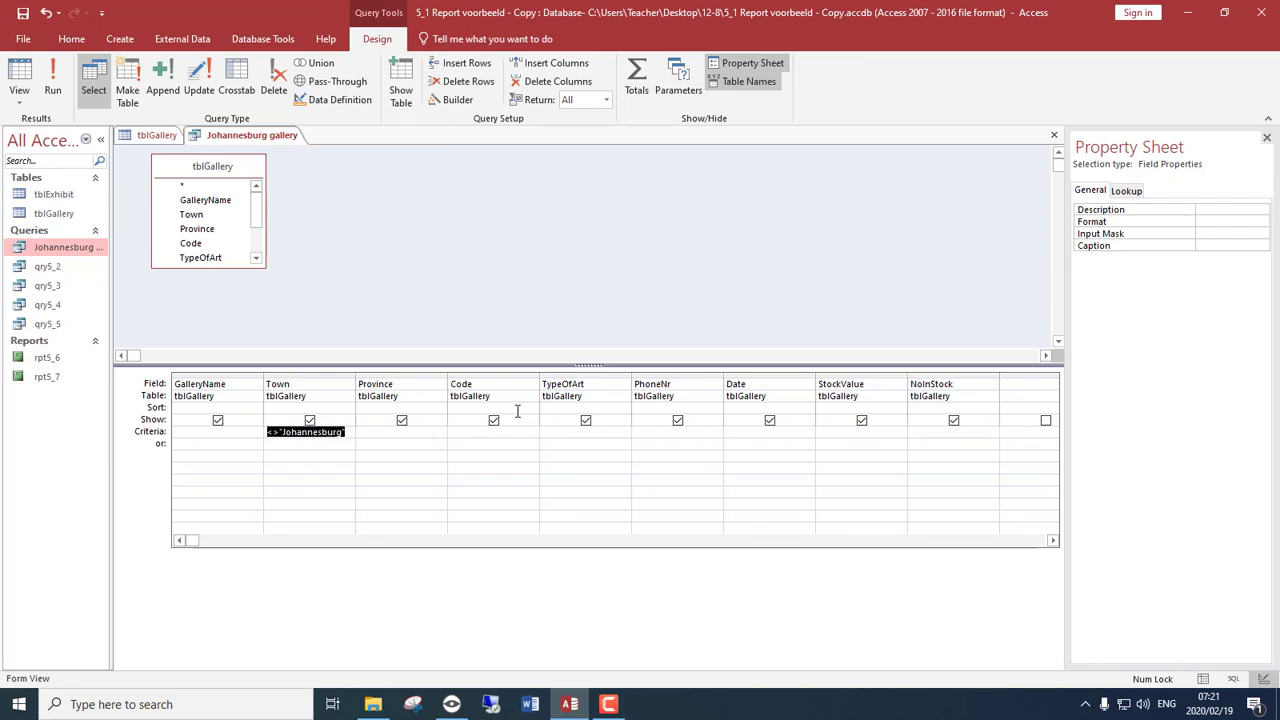
key("Delete")
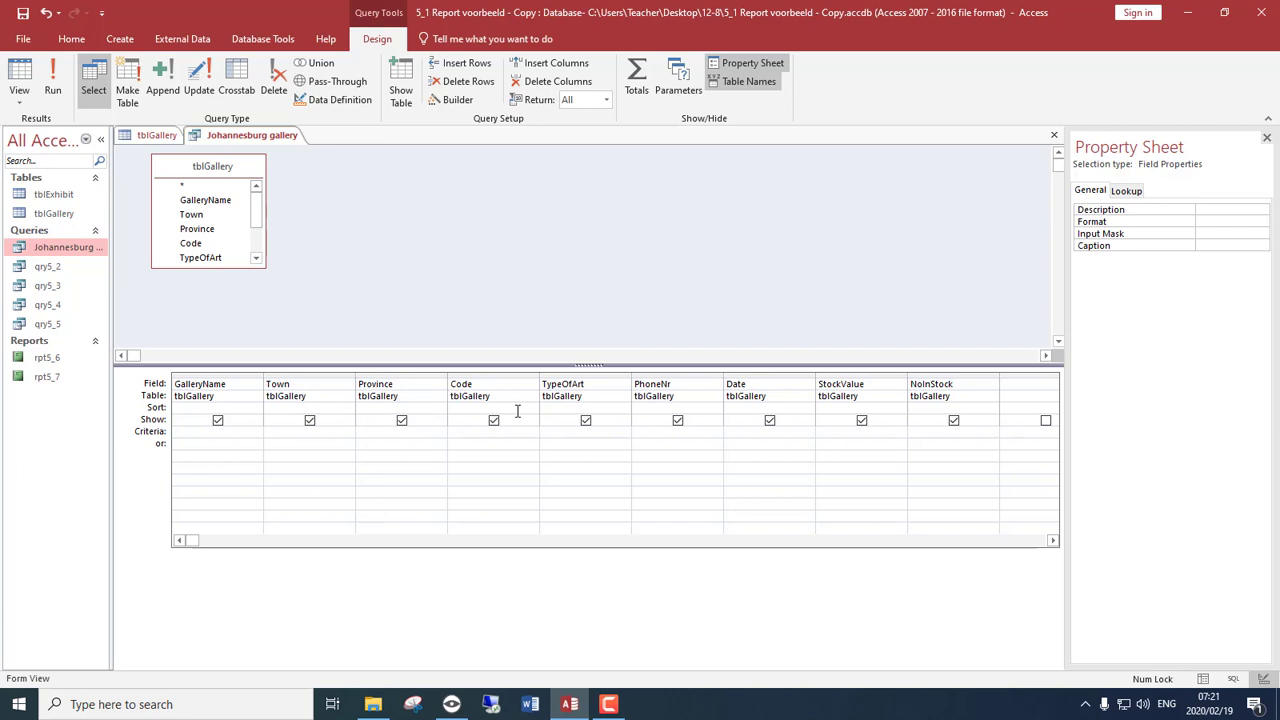
left_click(19, 78)
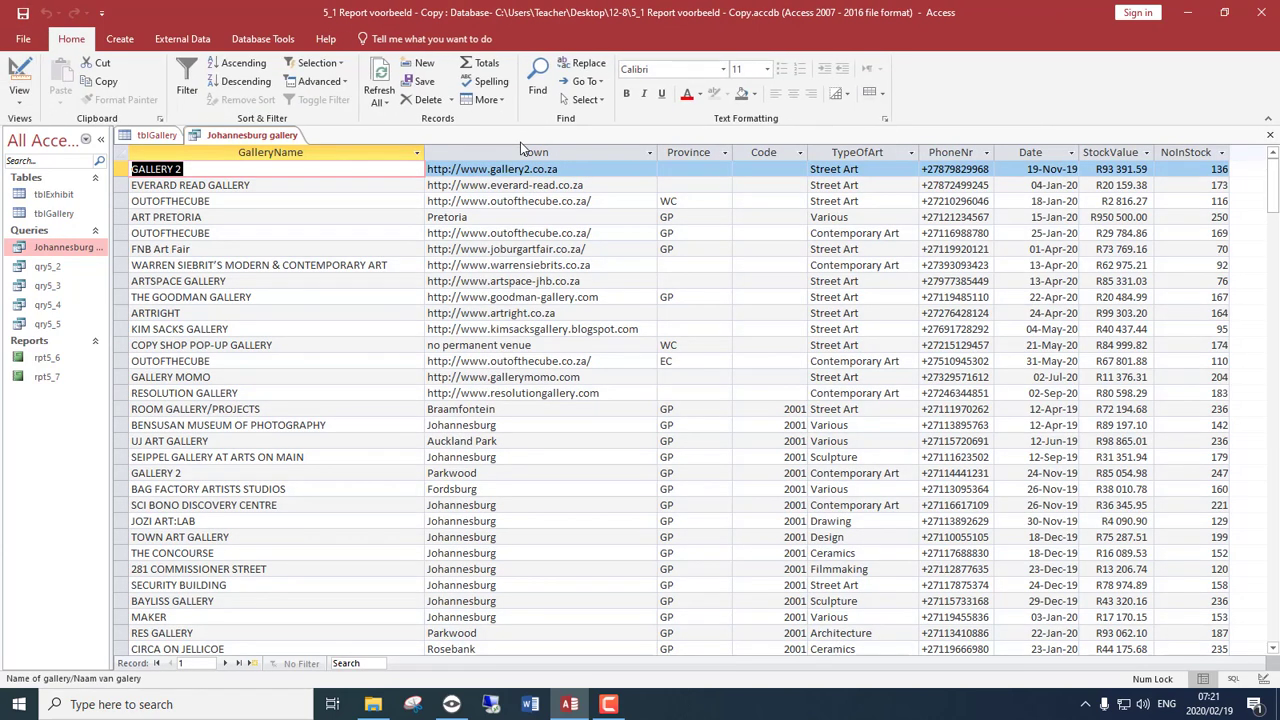
Step: Examine the Province column for records with an empty province
left_click(689, 153)
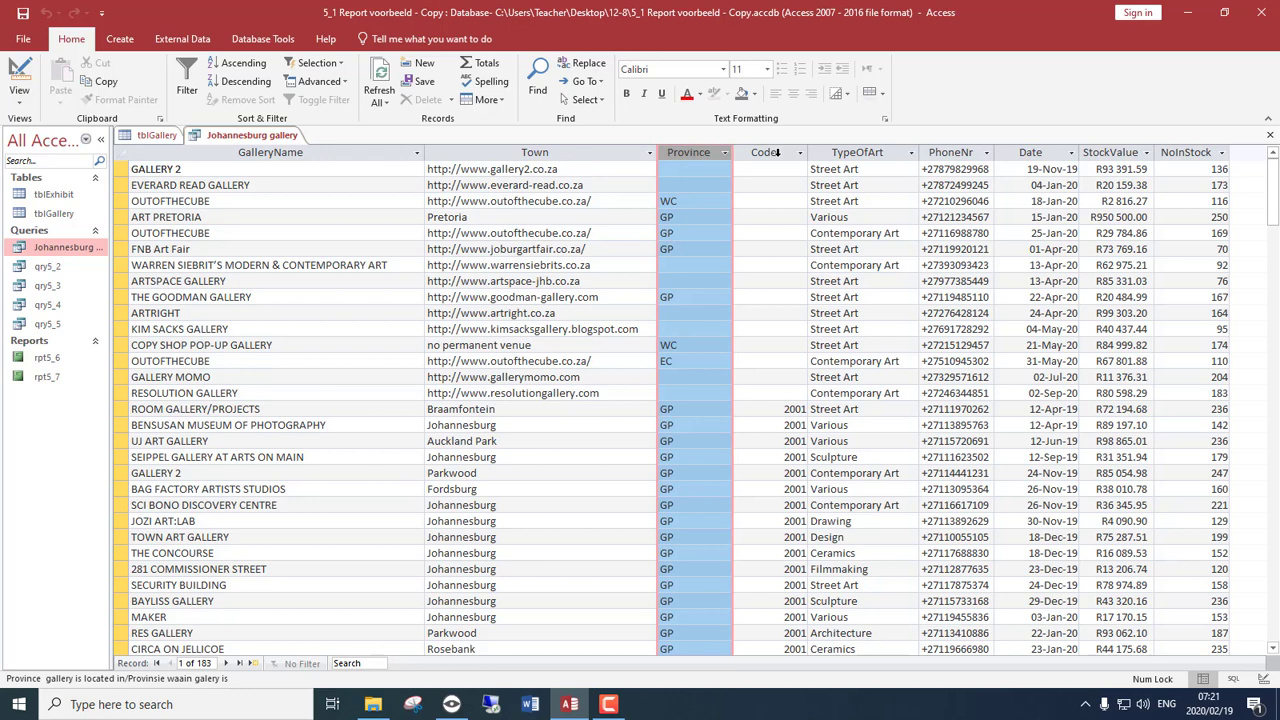
left_click(685, 166)
left_click(686, 184)
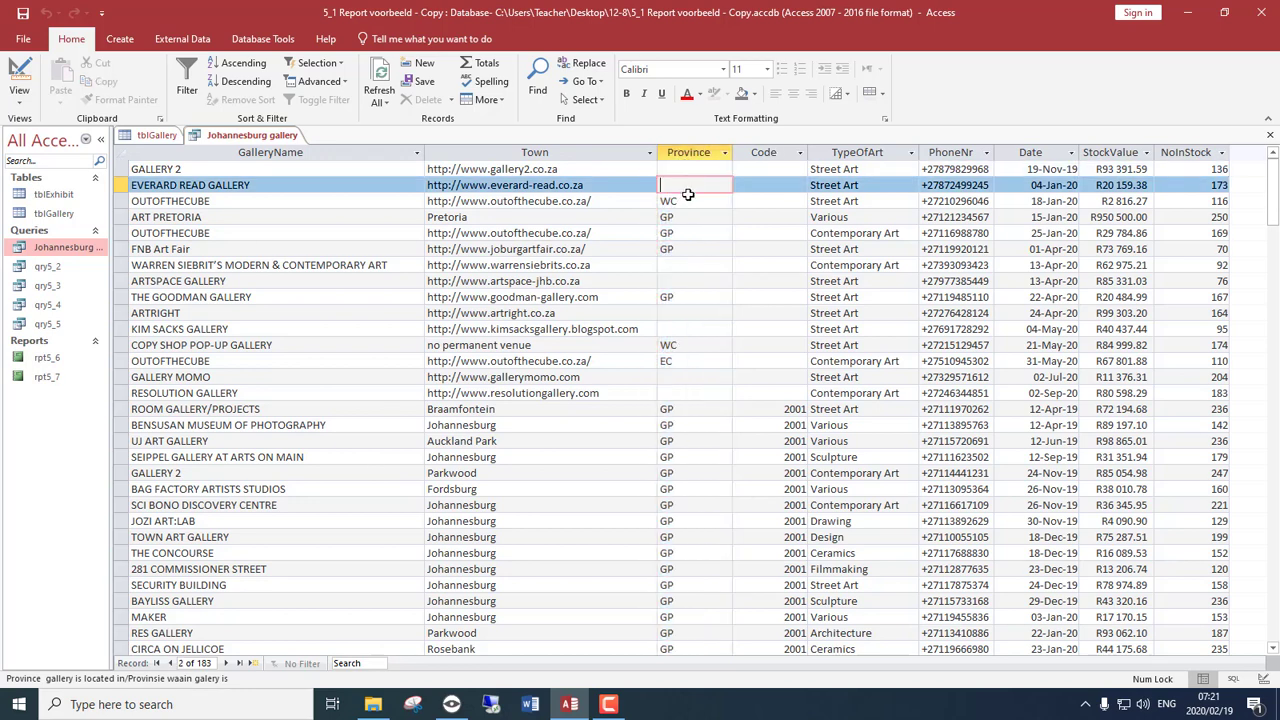
left_click(688, 265)
left_click(687, 281)
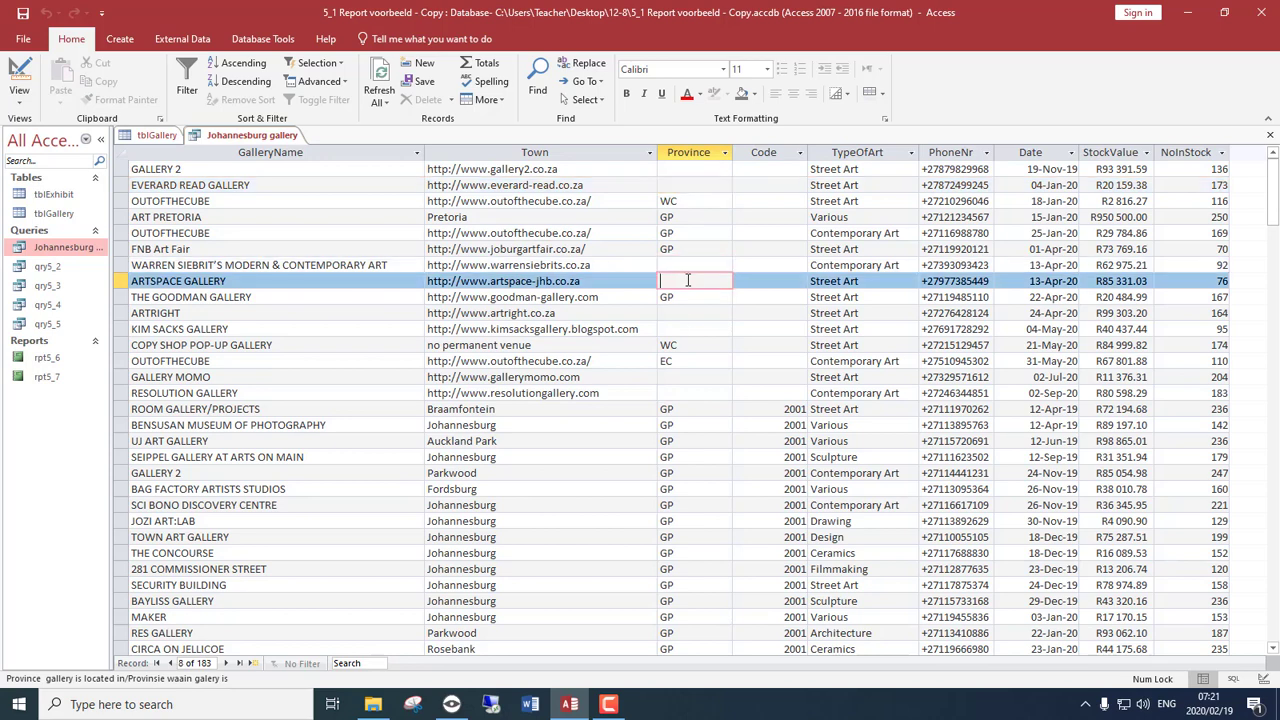
left_click(690, 312)
left_click(690, 328)
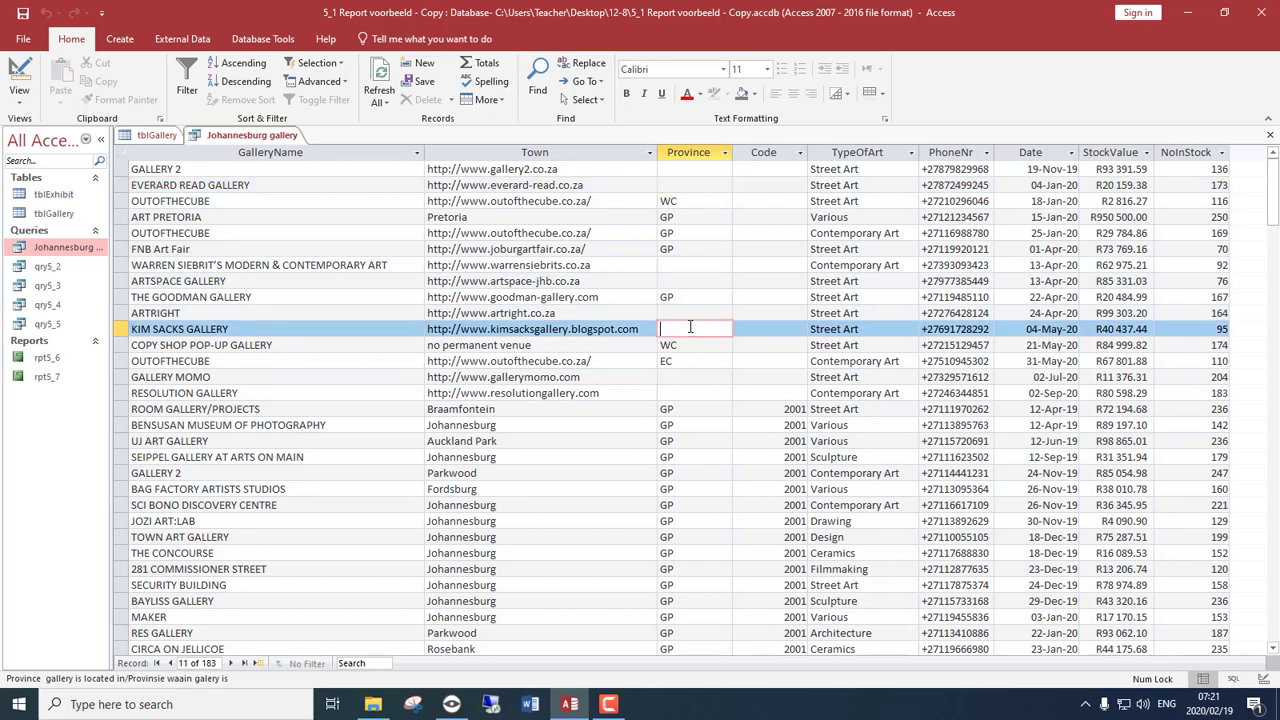
left_click(682, 380)
left_click(685, 391)
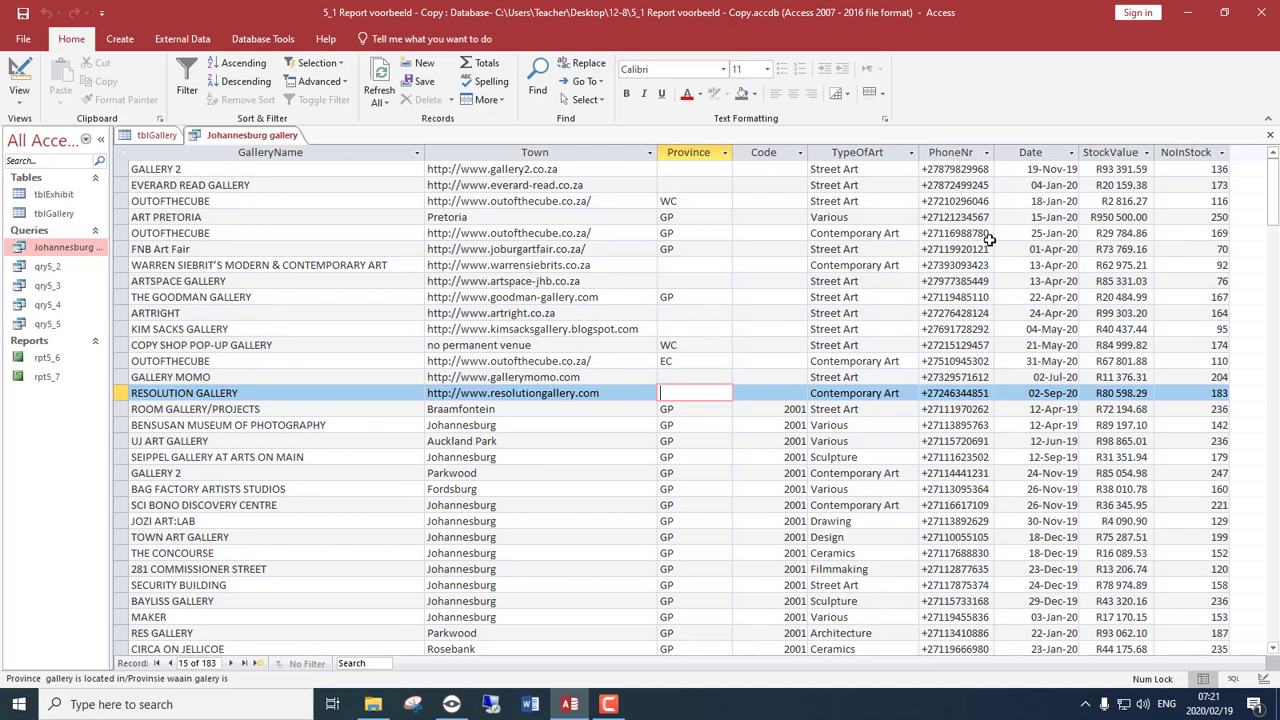
Step: Set the Province criterion to Is Null in the query design and display the matching records
left_click(30, 68)
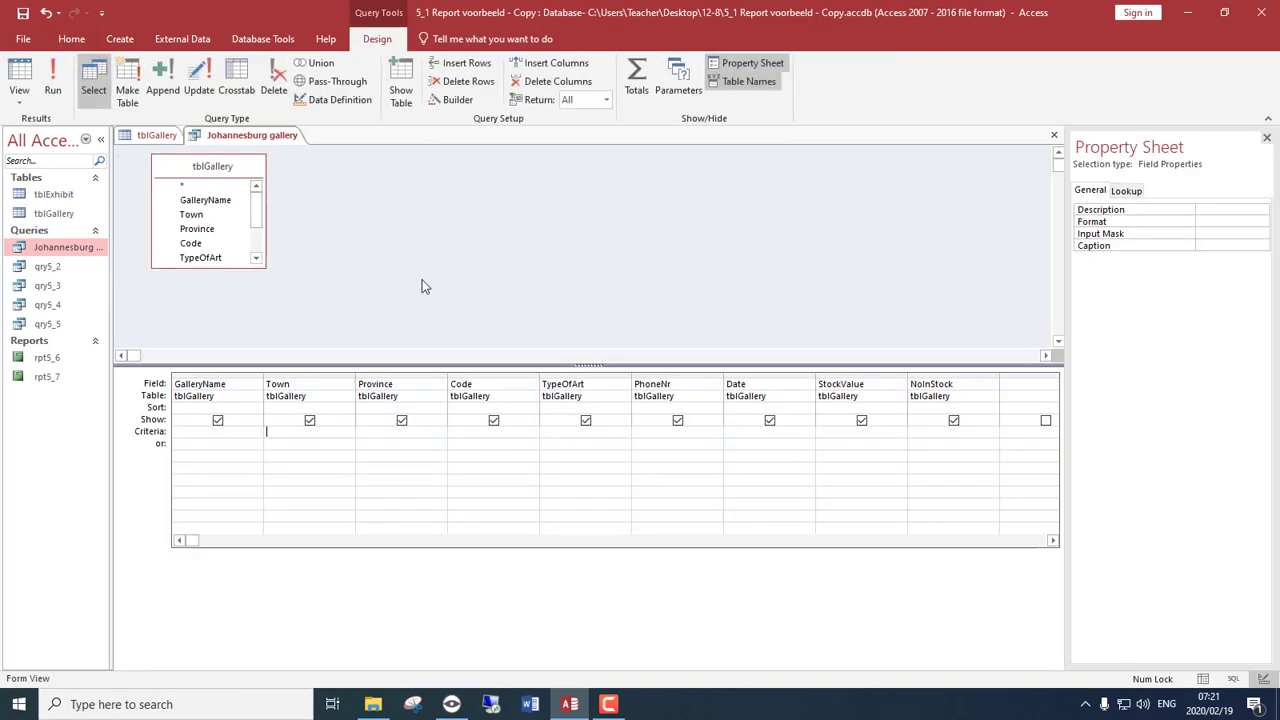
left_click(430, 431)
type("Is Null")
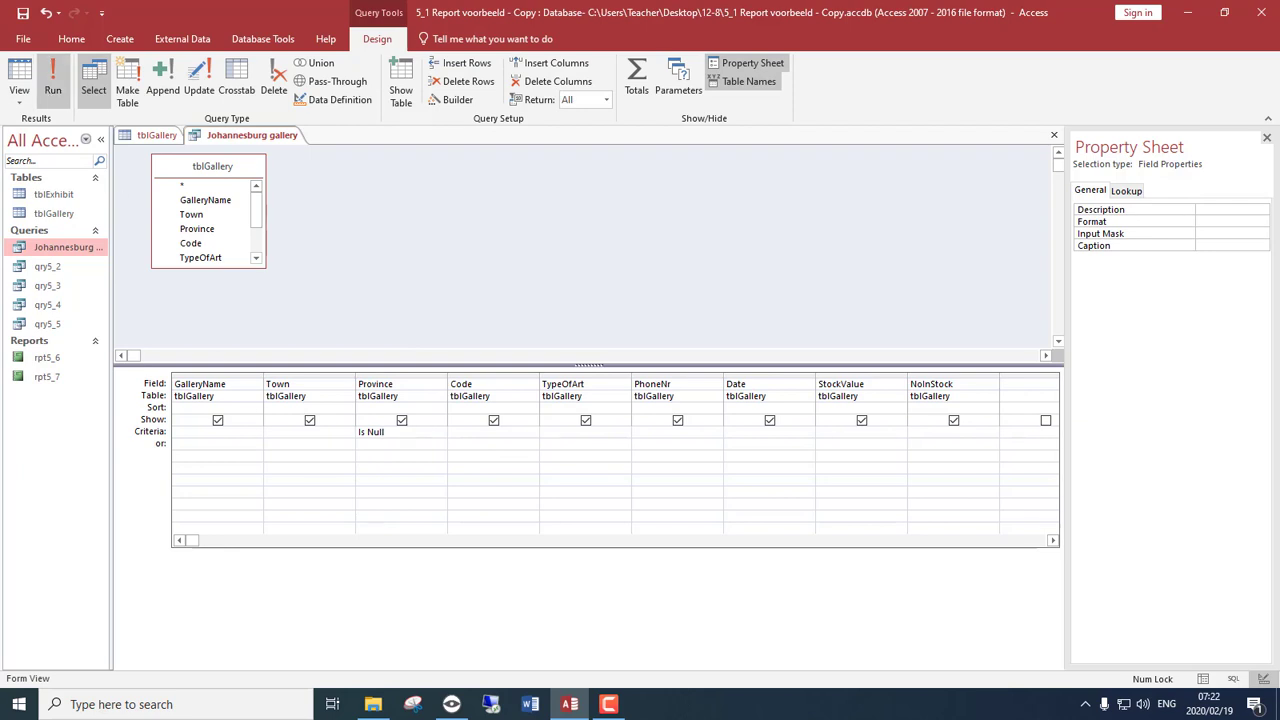
left_click(19, 75)
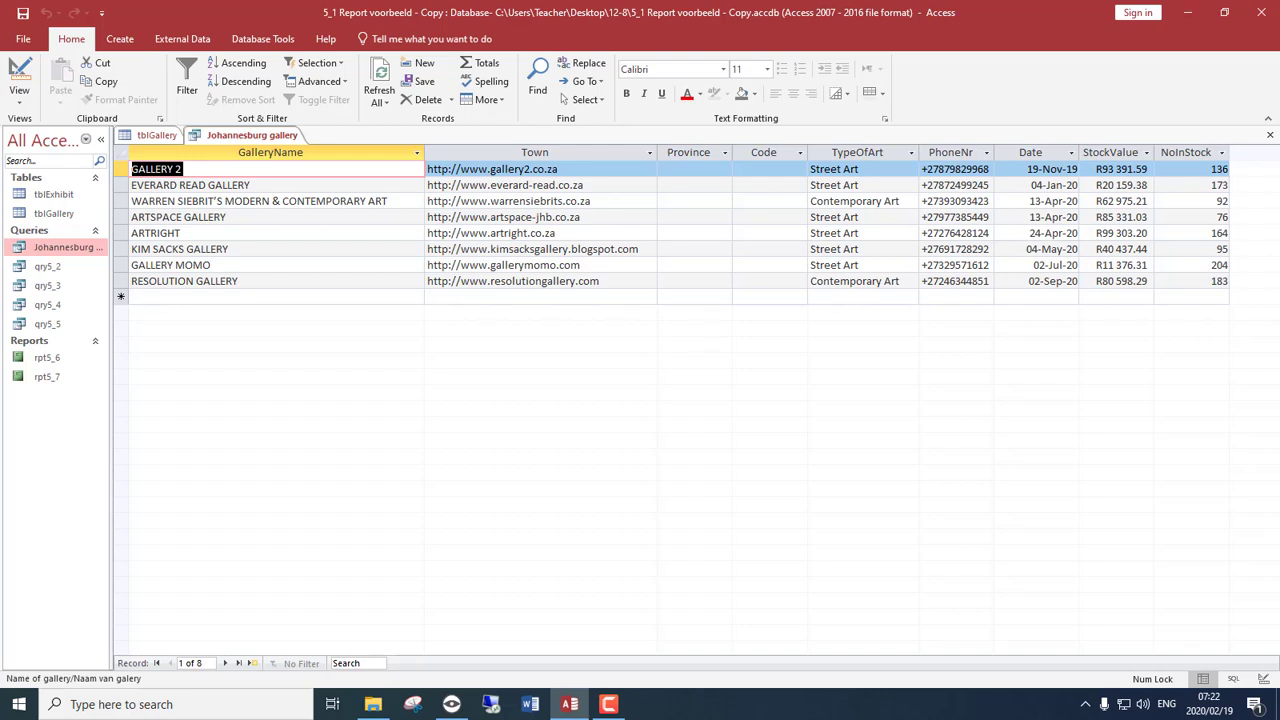
Step: Check the Province cells and the StockValue column in the filtered query results
left_click(663, 191)
left_click(663, 196)
left_click(690, 170)
left_click(694, 186)
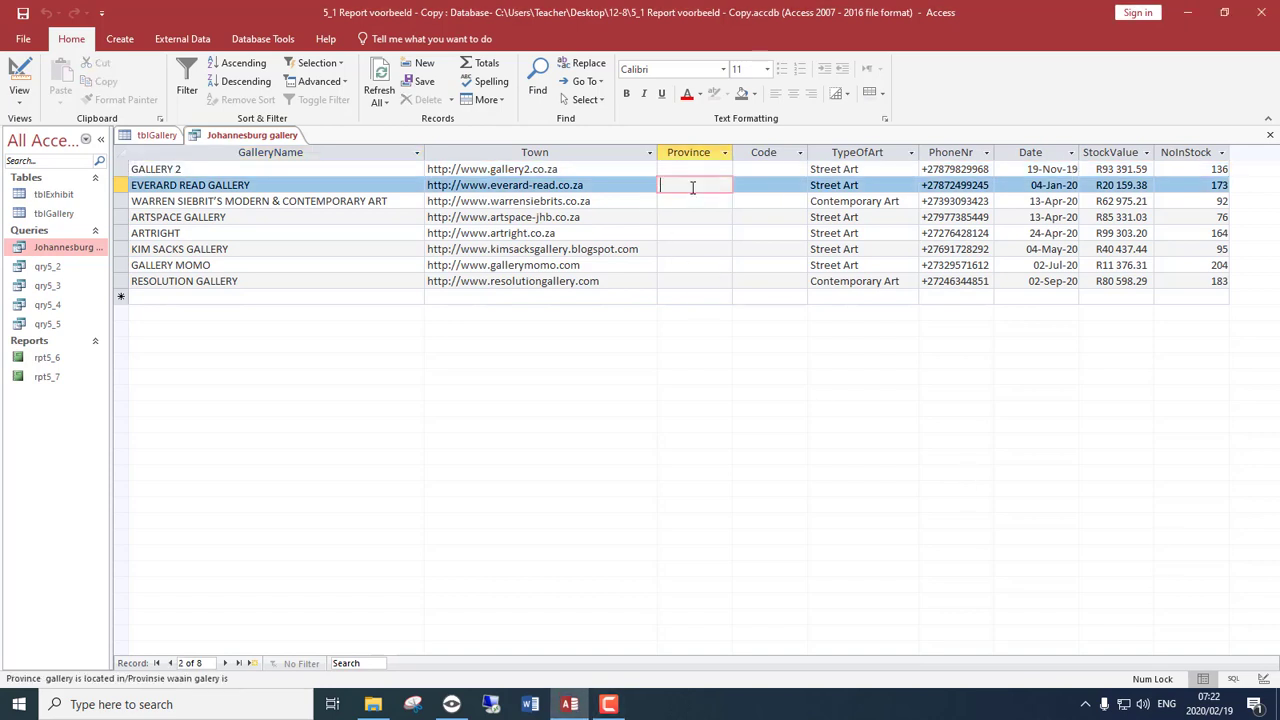
left_click(694, 199)
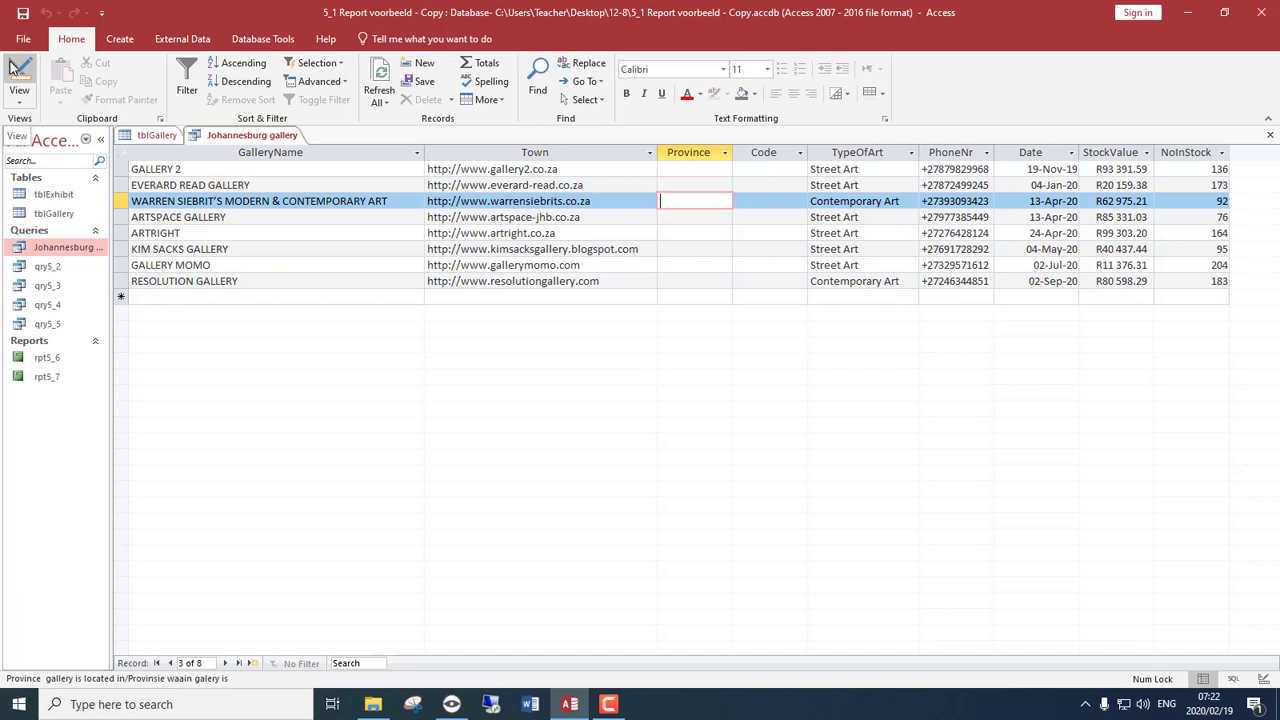
left_click(700, 153)
left_click(1112, 152)
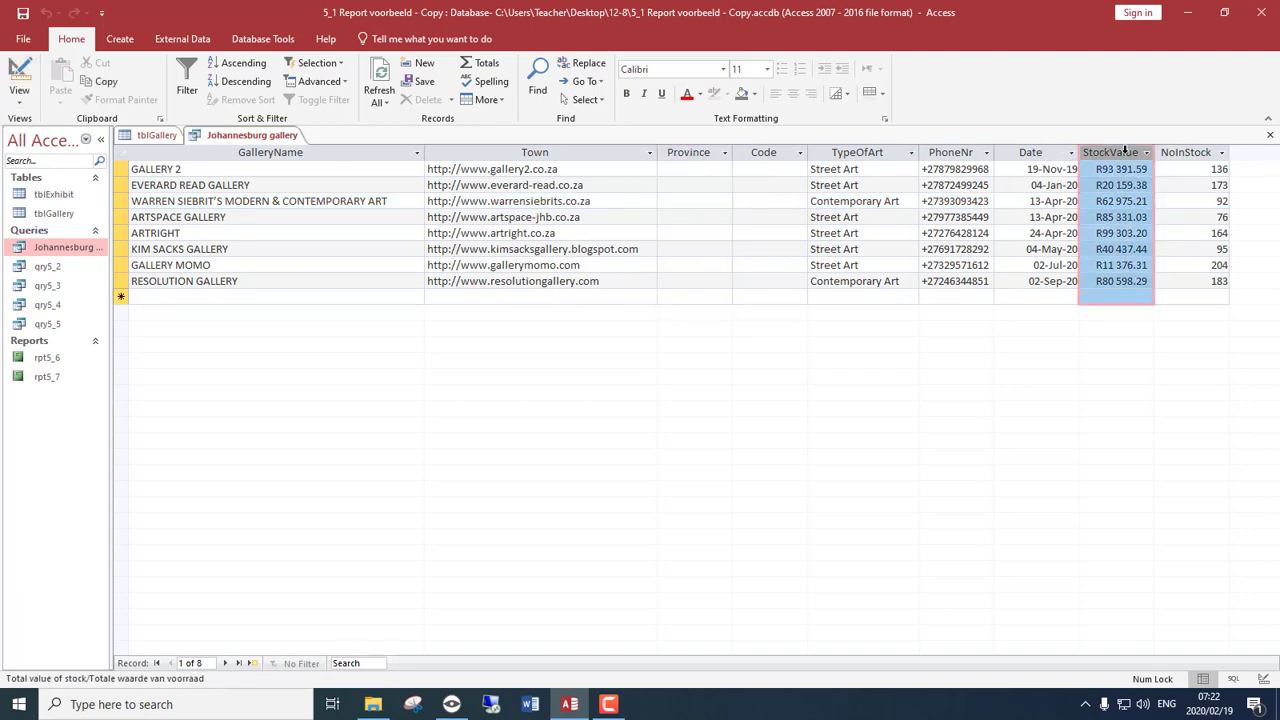
left_click(1117, 282)
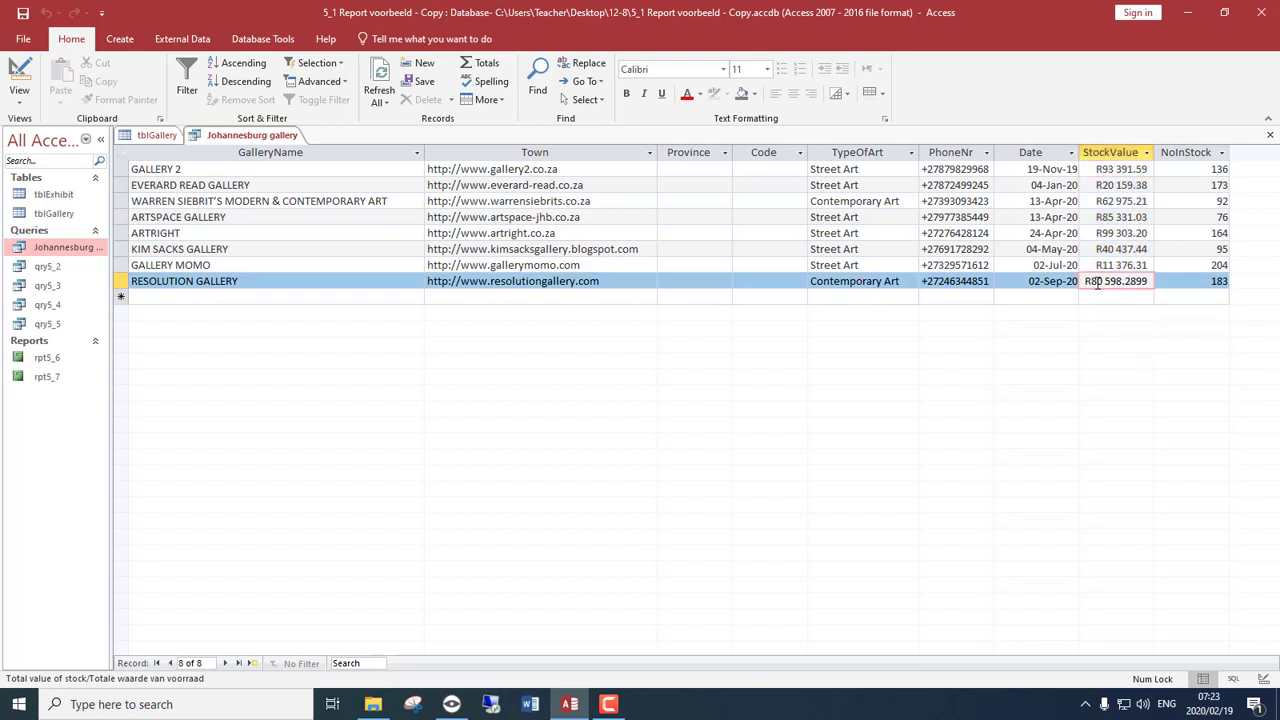
left_click_drag(1101, 282, 1094, 282)
Step: Set the Province criterion to Is Not Null in the query design and review the matching records
left_click(19, 76)
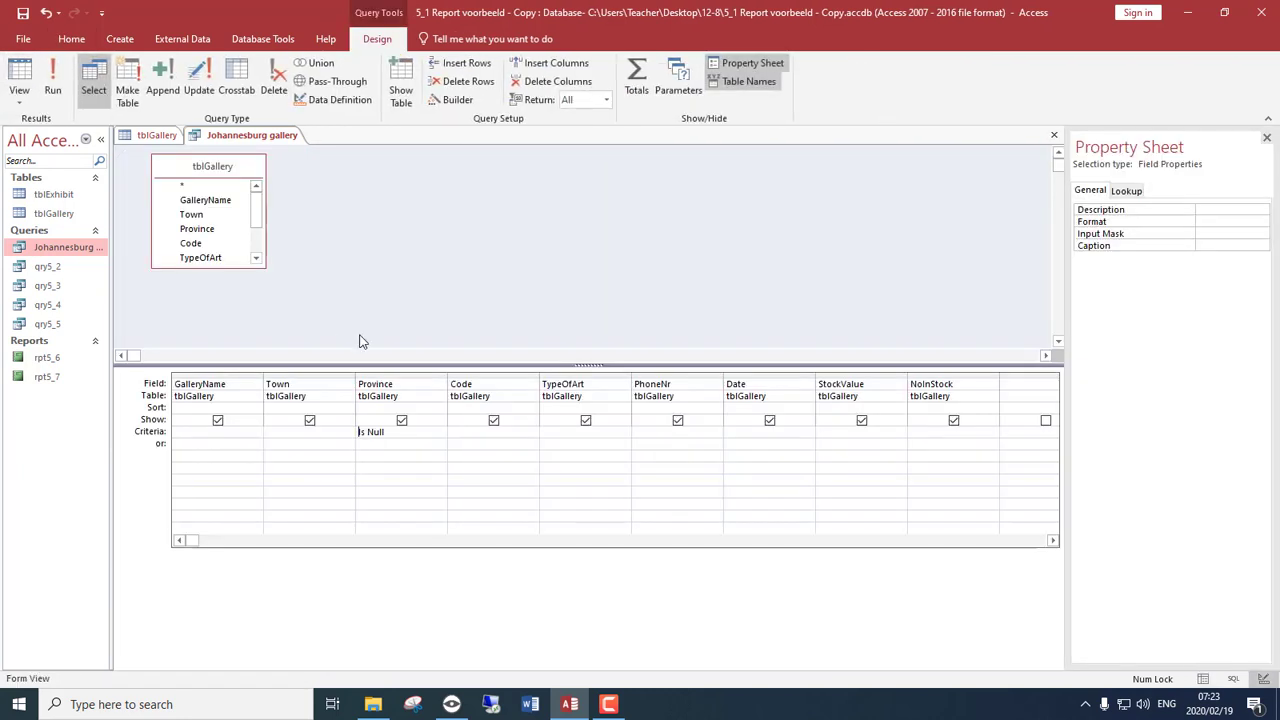
left_click_drag(433, 434, 231, 434)
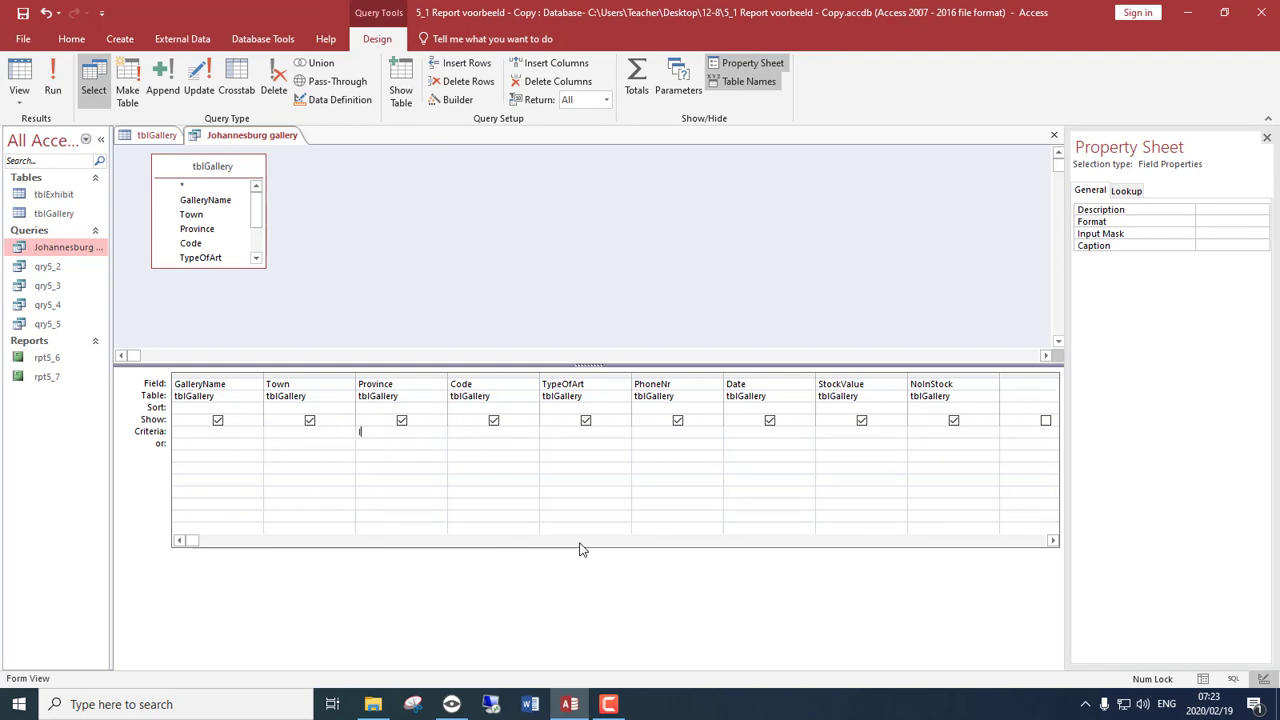
type("Is Not Null")
left_click(400, 443)
left_click_drag(405, 432, 287, 435)
type("is not ")
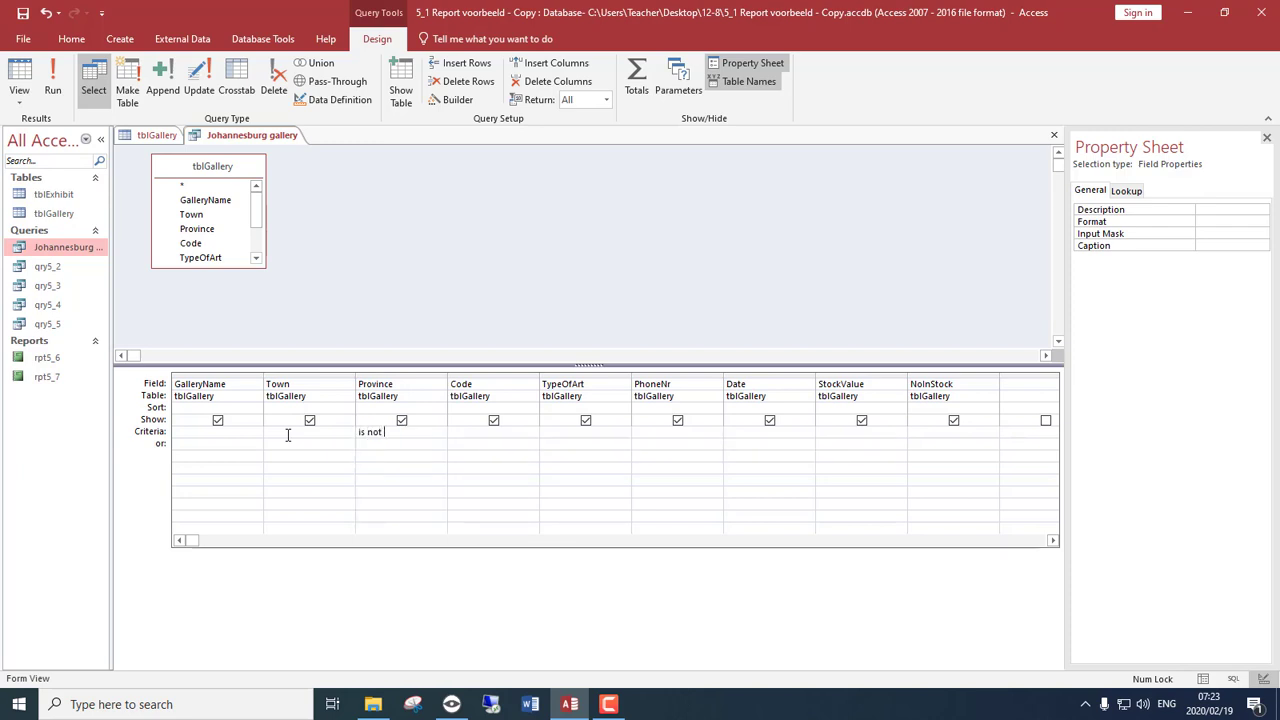
type("null")
key("Tab")
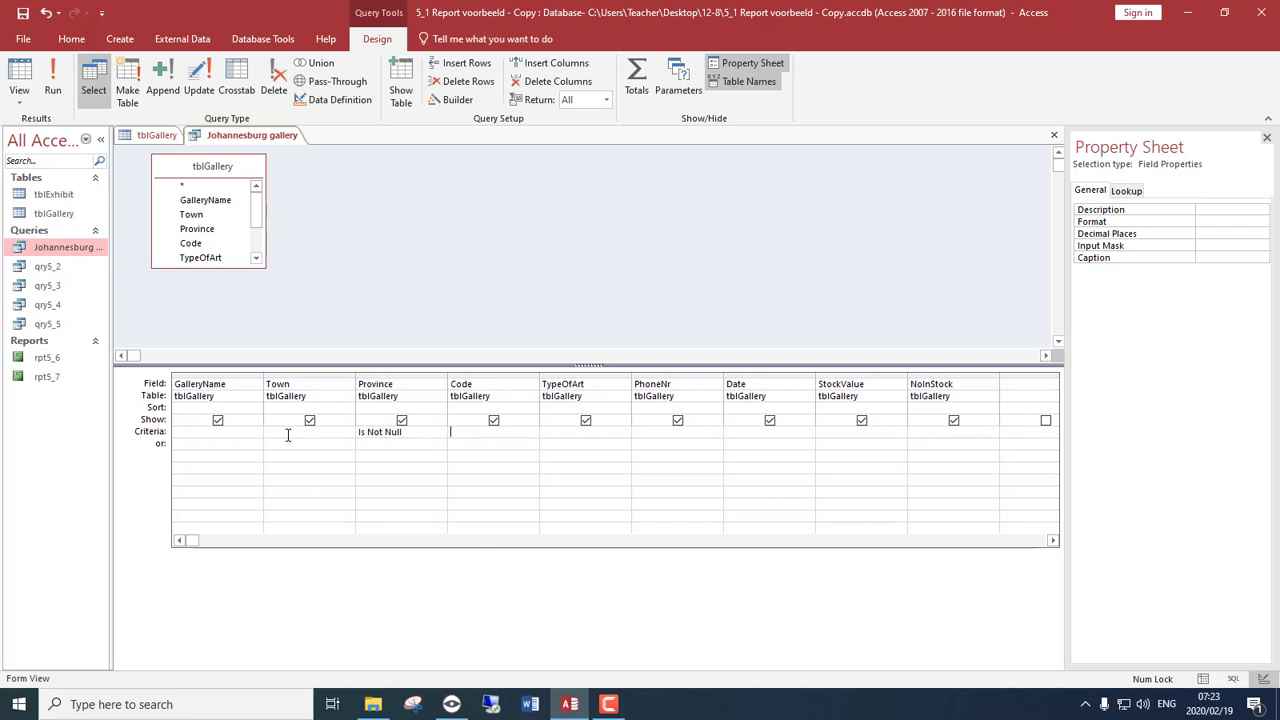
left_click(19, 78)
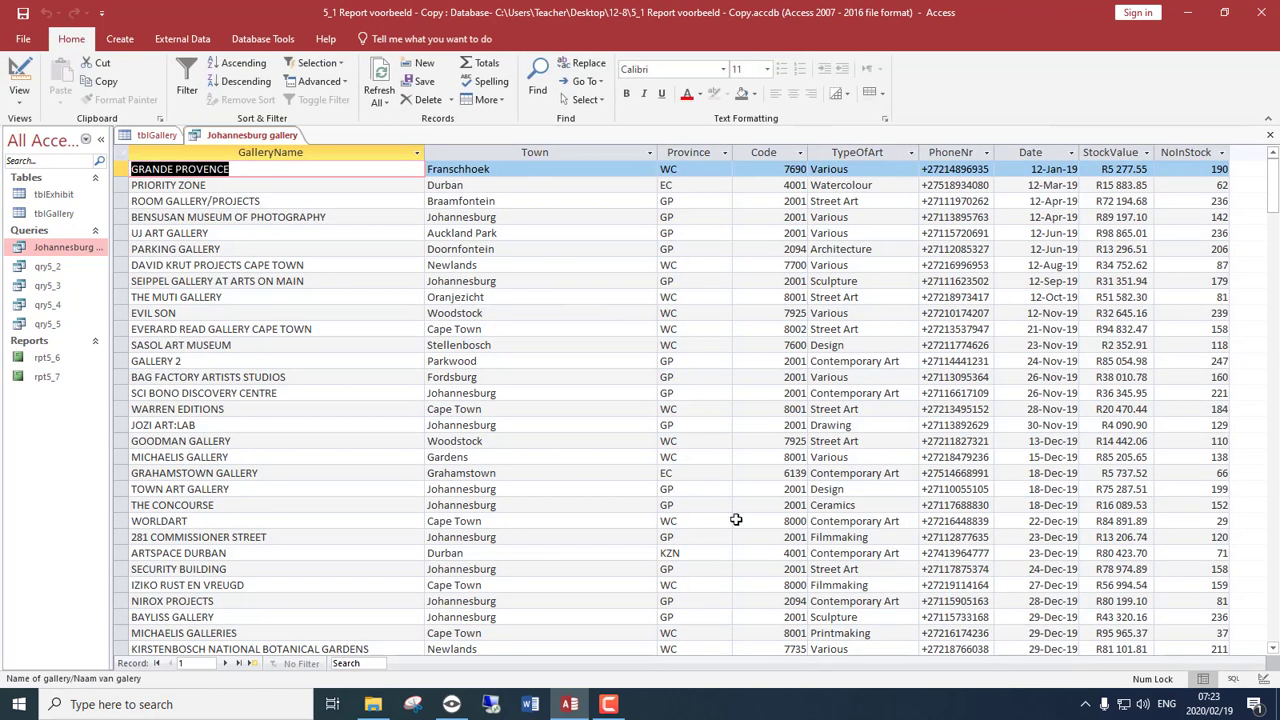
scroll(748, 525, "down", 10)
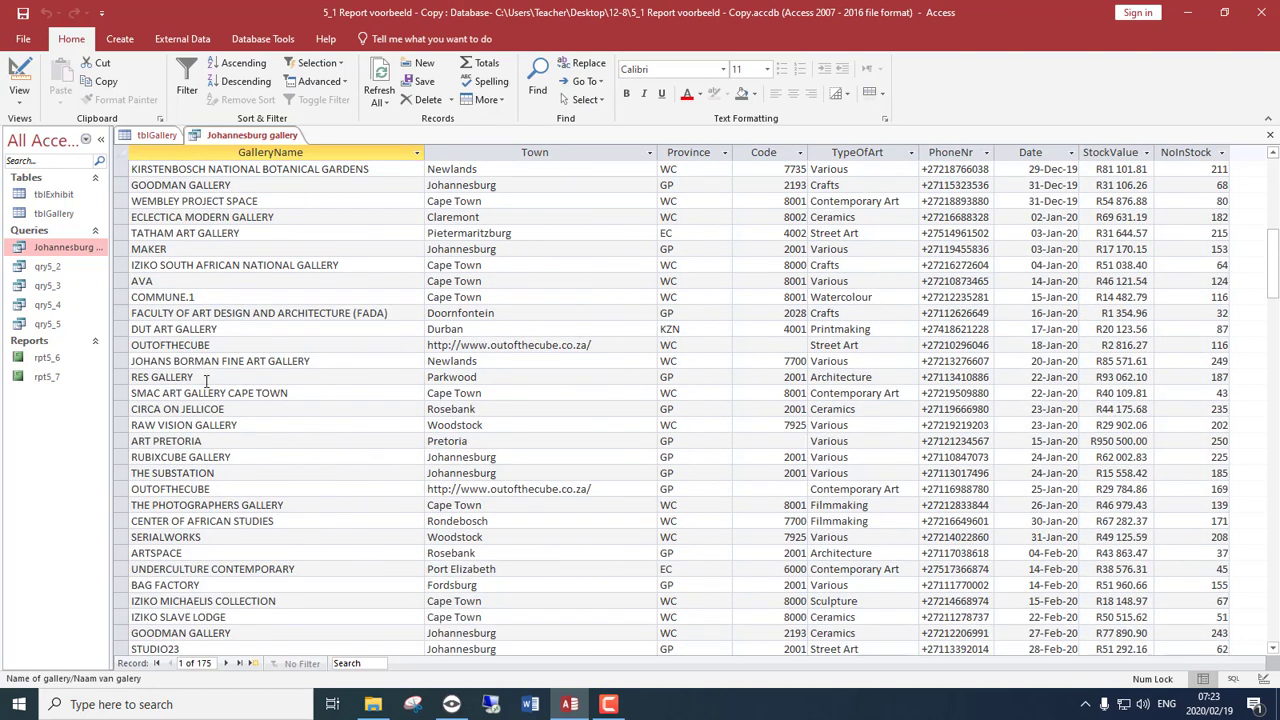
scroll(657, 455, "down", 2)
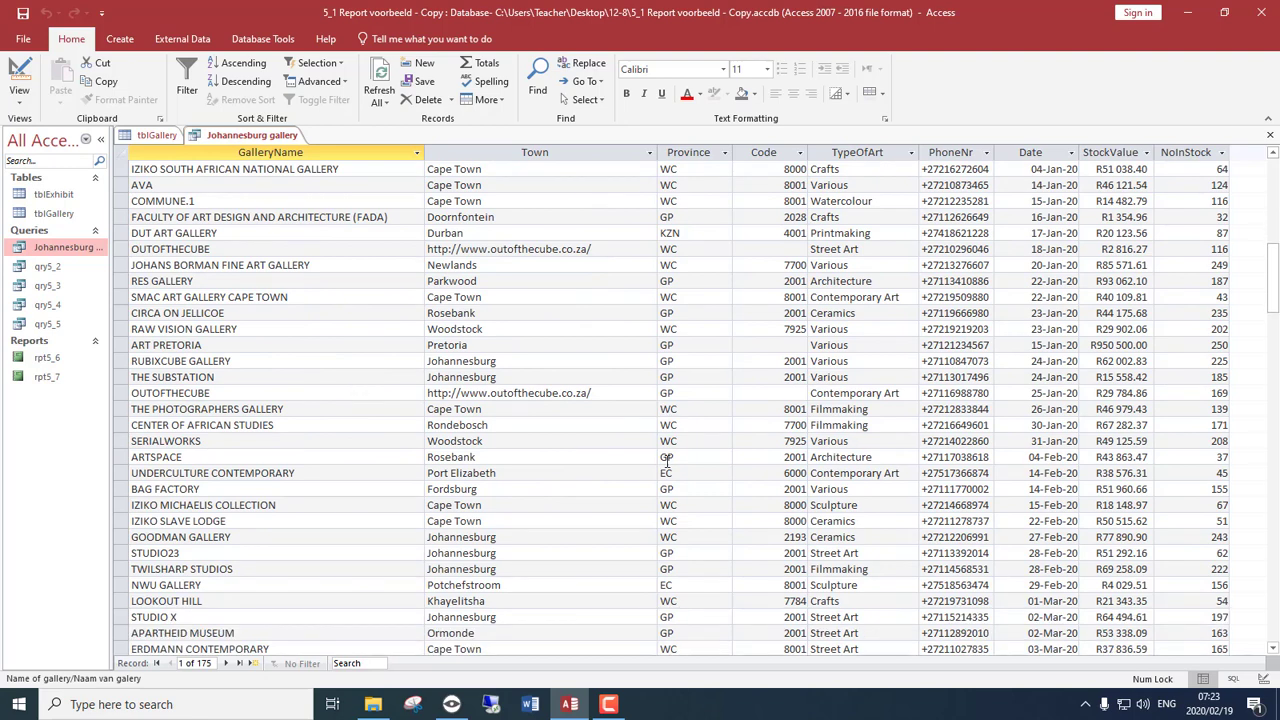
scroll(667, 460, "down", 8)
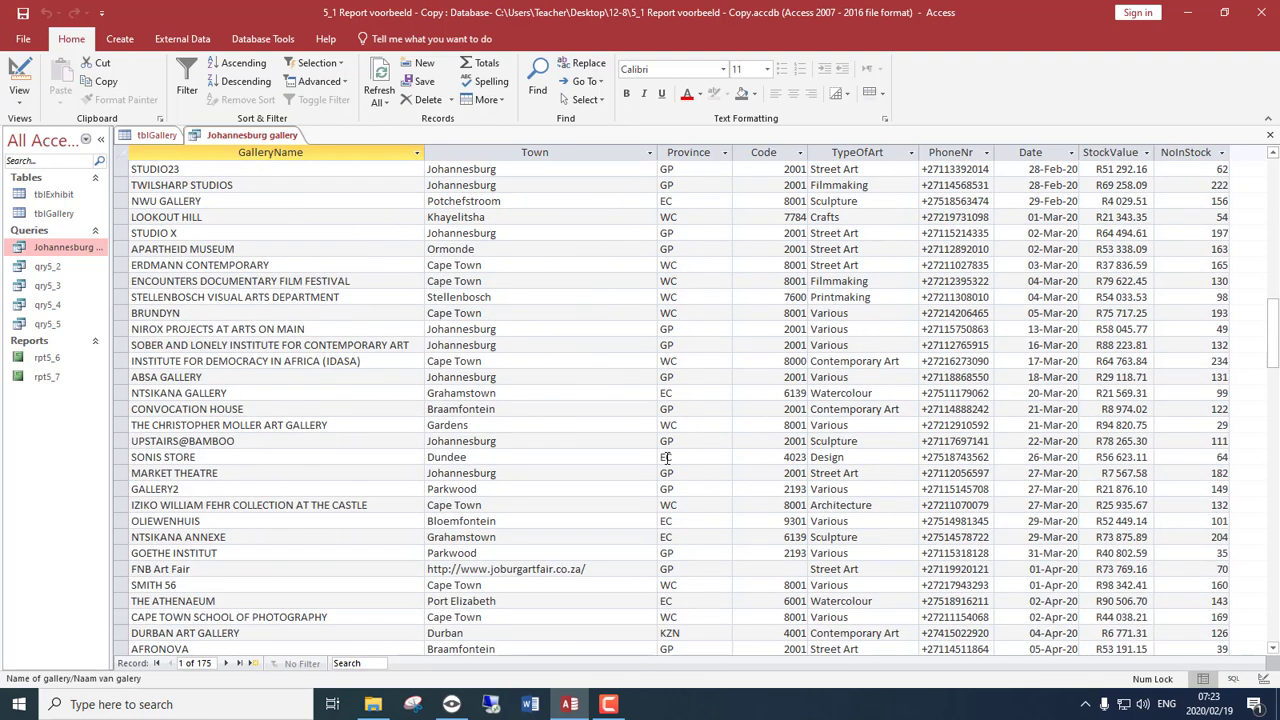
Step: Return to the query design and remove the Province criterion
left_click(19, 68)
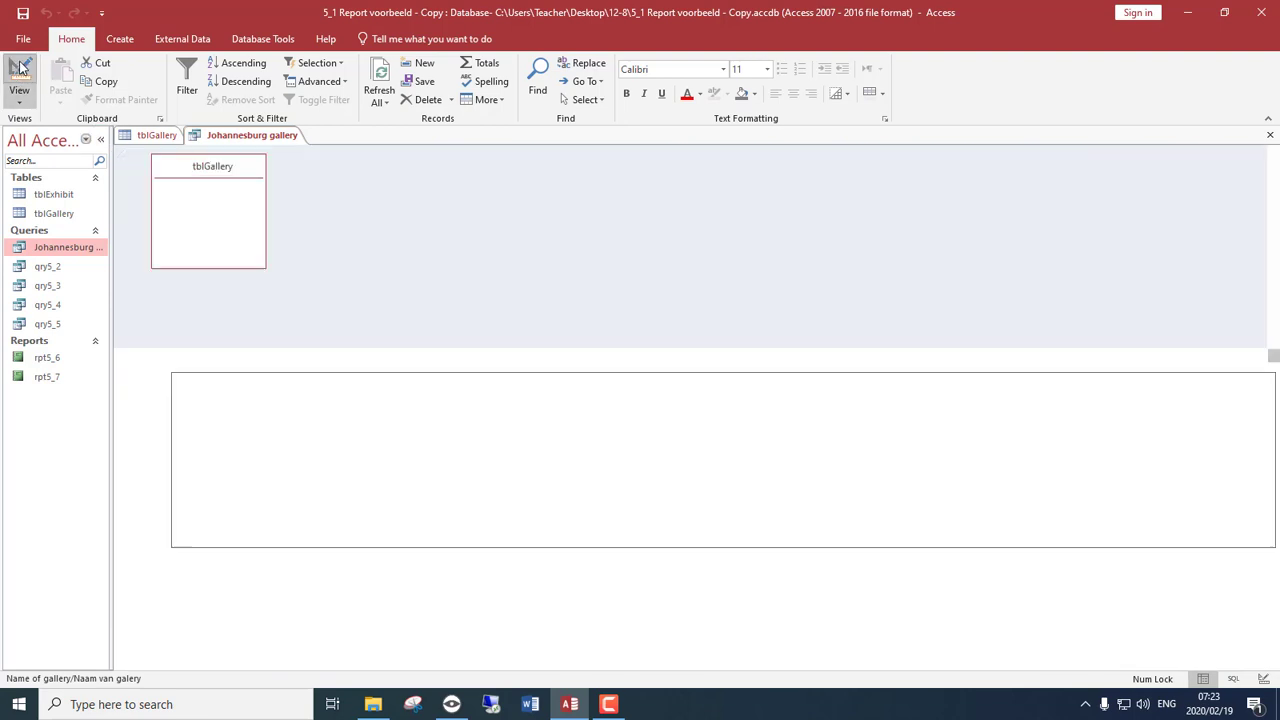
left_click_drag(408, 432, 337, 430)
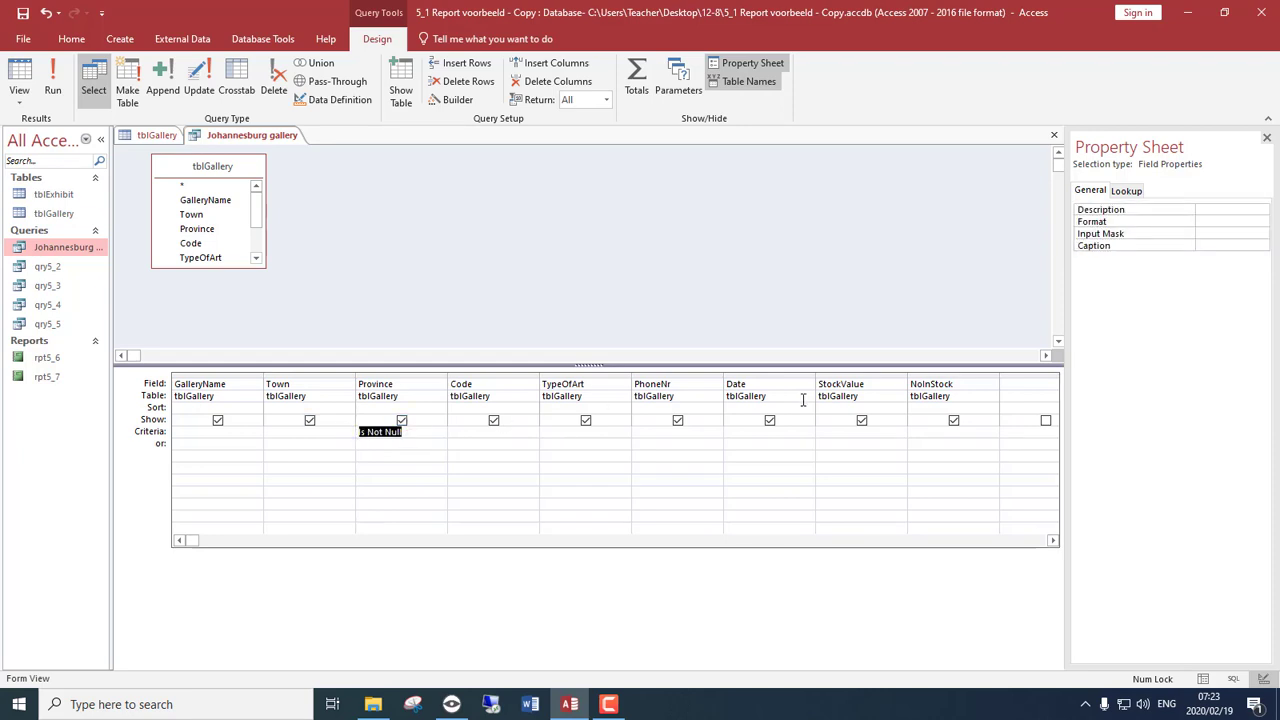
key("Delete")
Step: Set the StockValue criterion to Between 10000 And 80000 and review the matching records
left_click(880, 432)
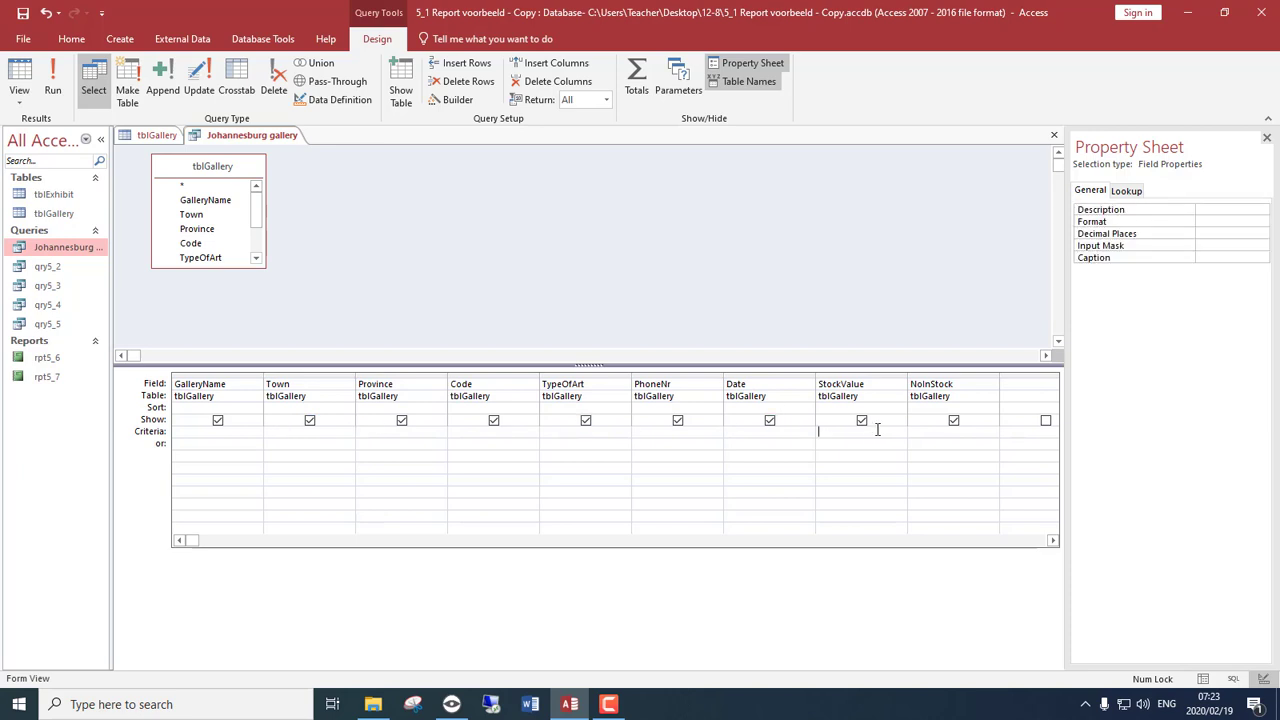
type("Betwee")
type("n 1000")
type("0 and ")
type("20000")
left_click(19, 78)
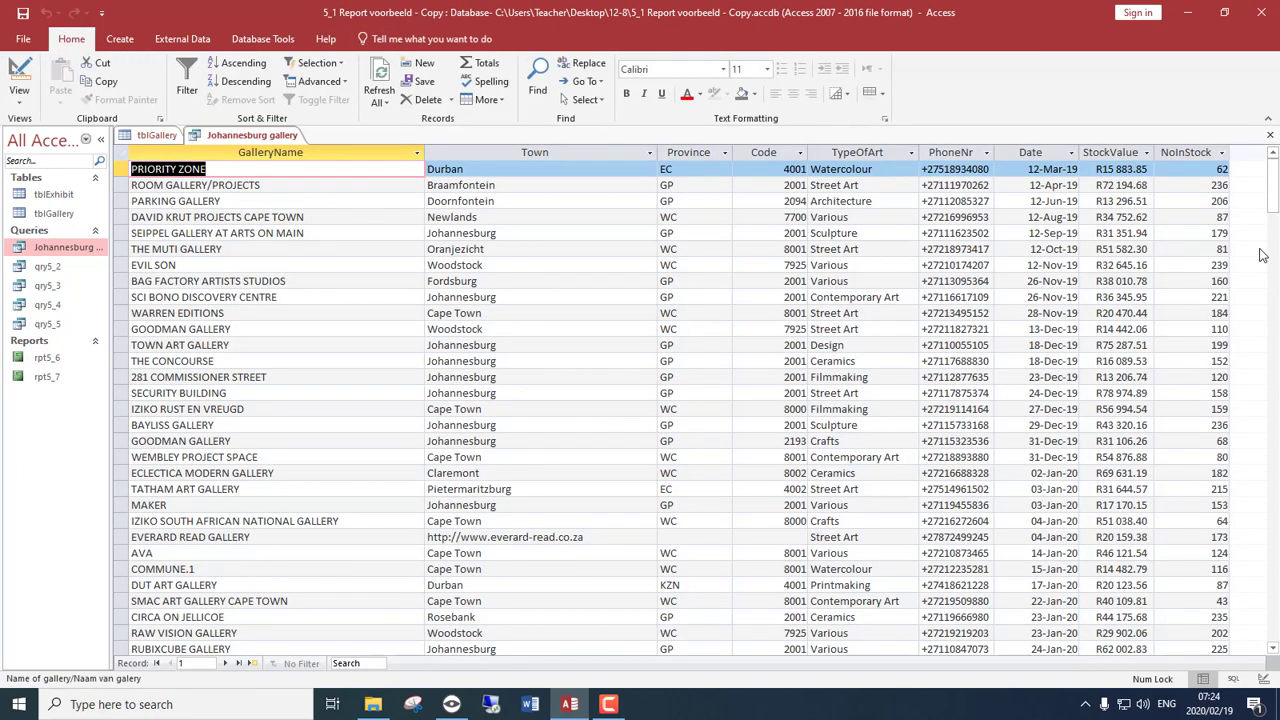
scroll(1128, 330, "down", 4)
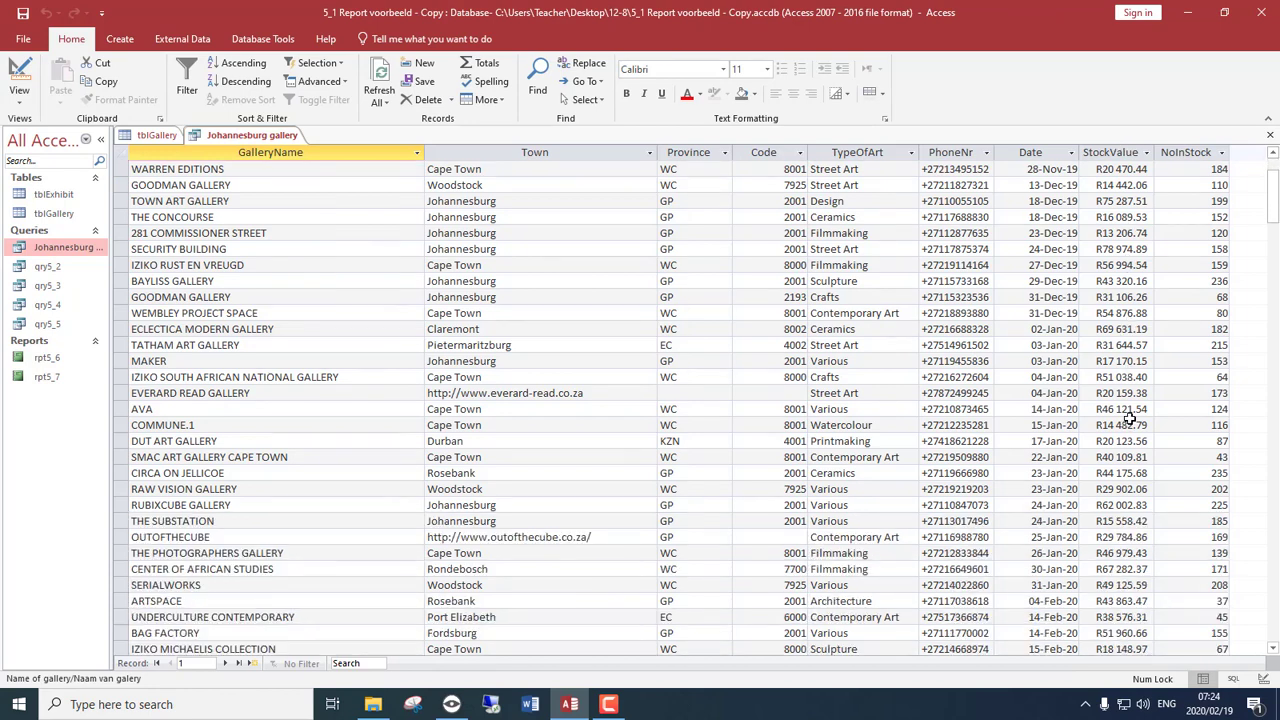
scroll(1130, 418, "down", 9)
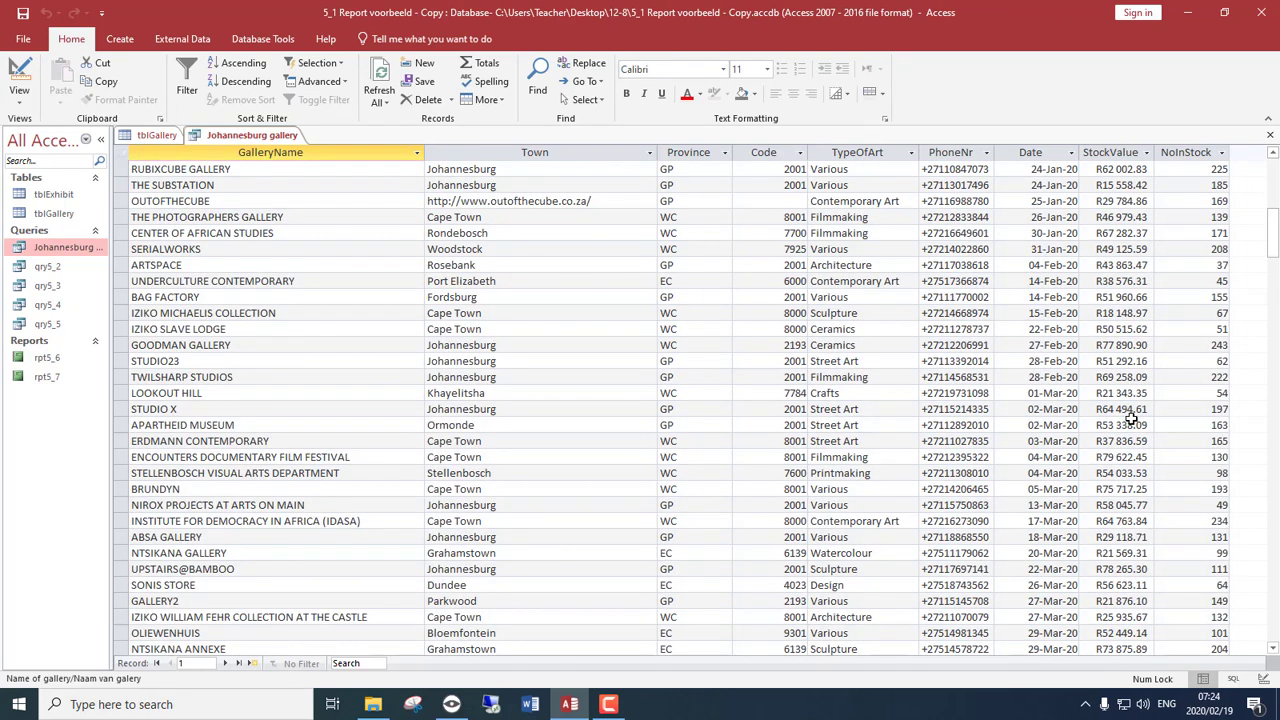
scroll(1130, 418, "down", 1)
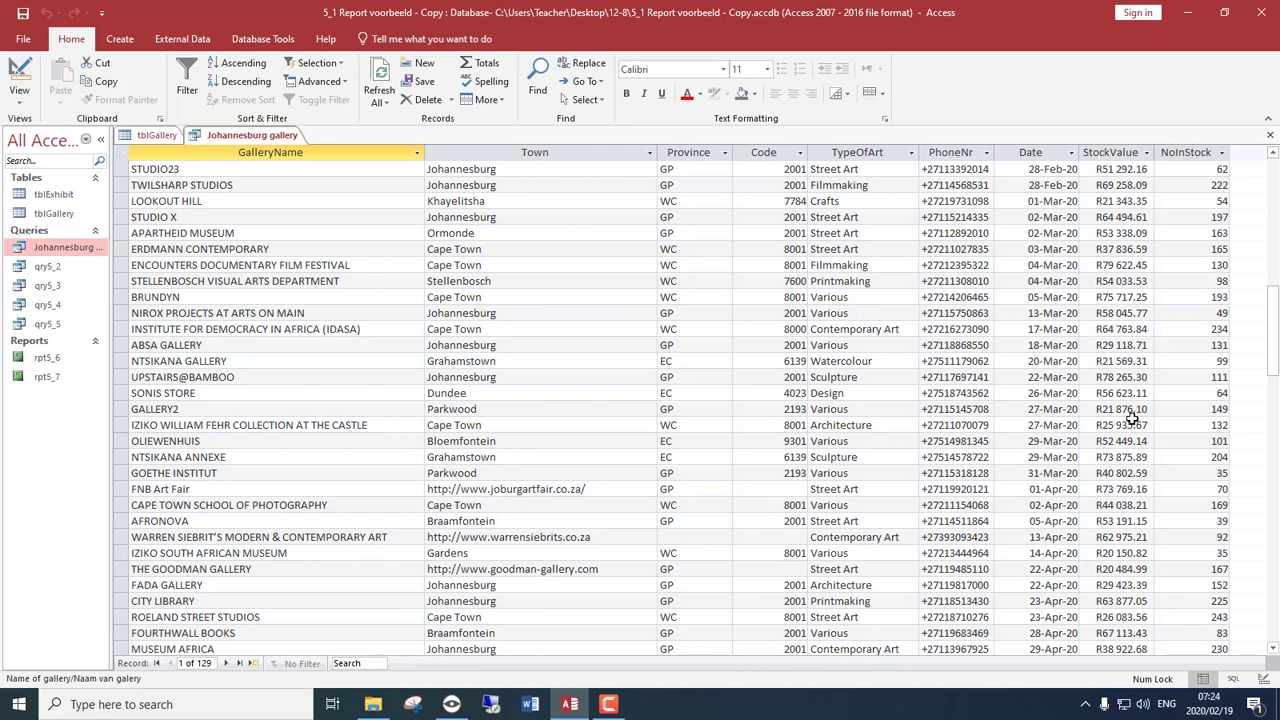
Step: Remove the StockValue criterion in the query design and sort the GalleryName field in ascending order
left_click(19, 68)
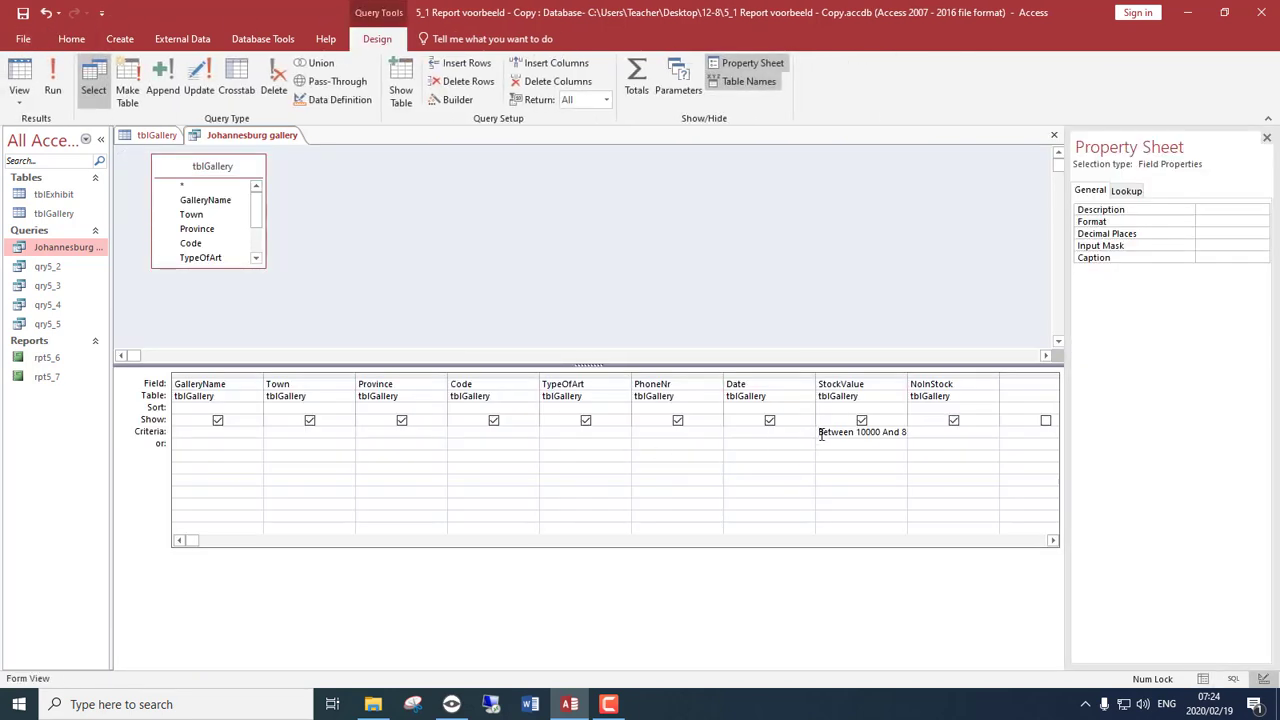
left_click_drag(821, 435, 1006, 431)
key("Delete")
left_click(218, 407)
left_click(256, 409)
left_click(253, 421)
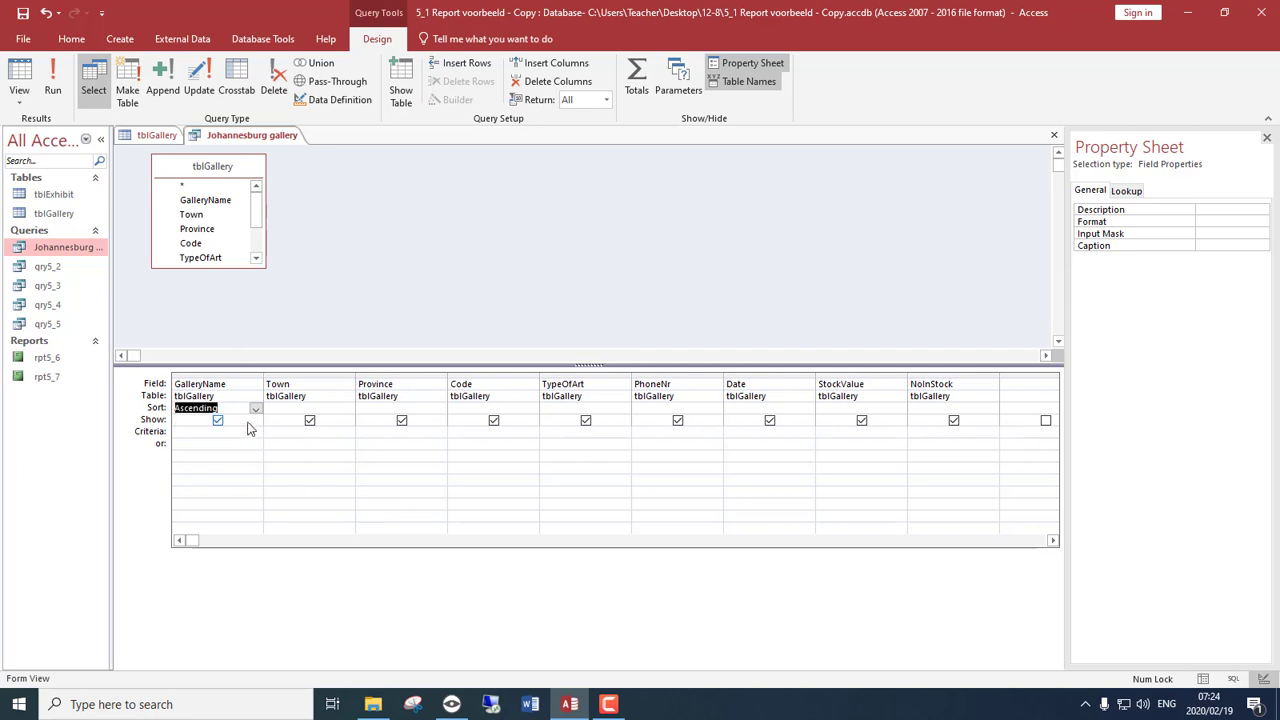
Step: Set the GalleryName criterion to Between "A" And "D", widen its column slightly and review the matching galleries
left_click(242, 430)
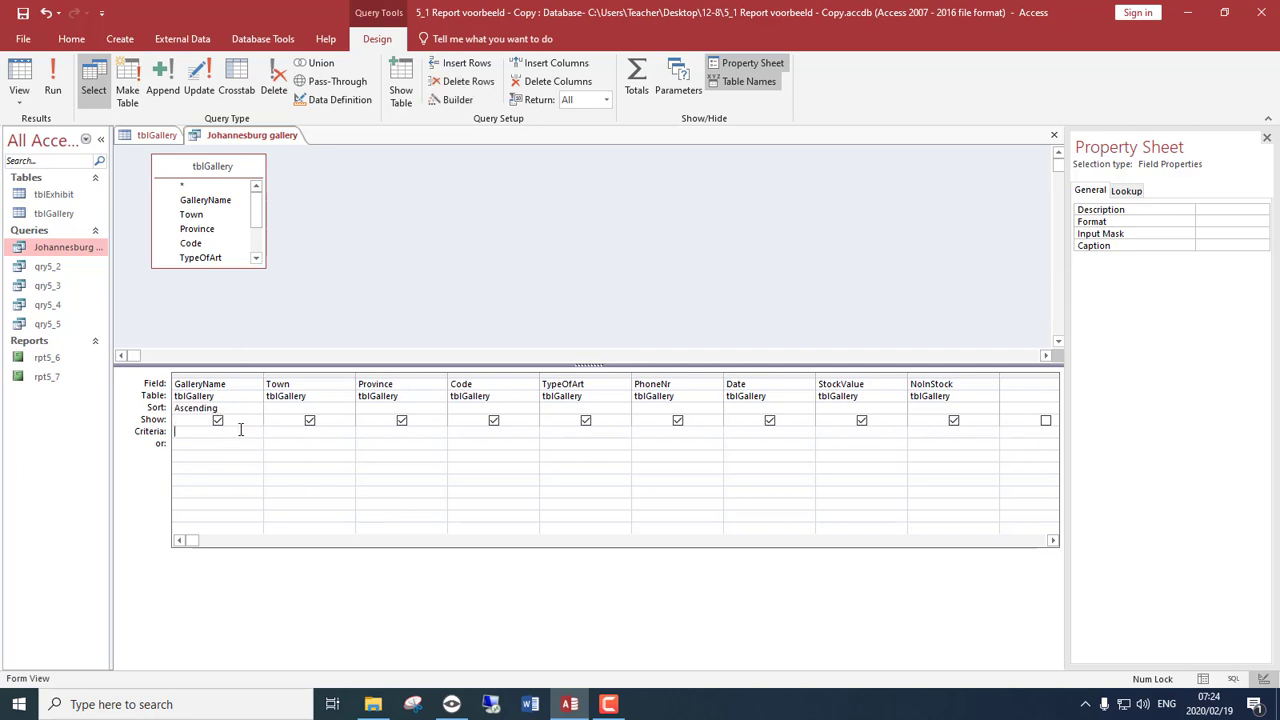
type("Between A and D")
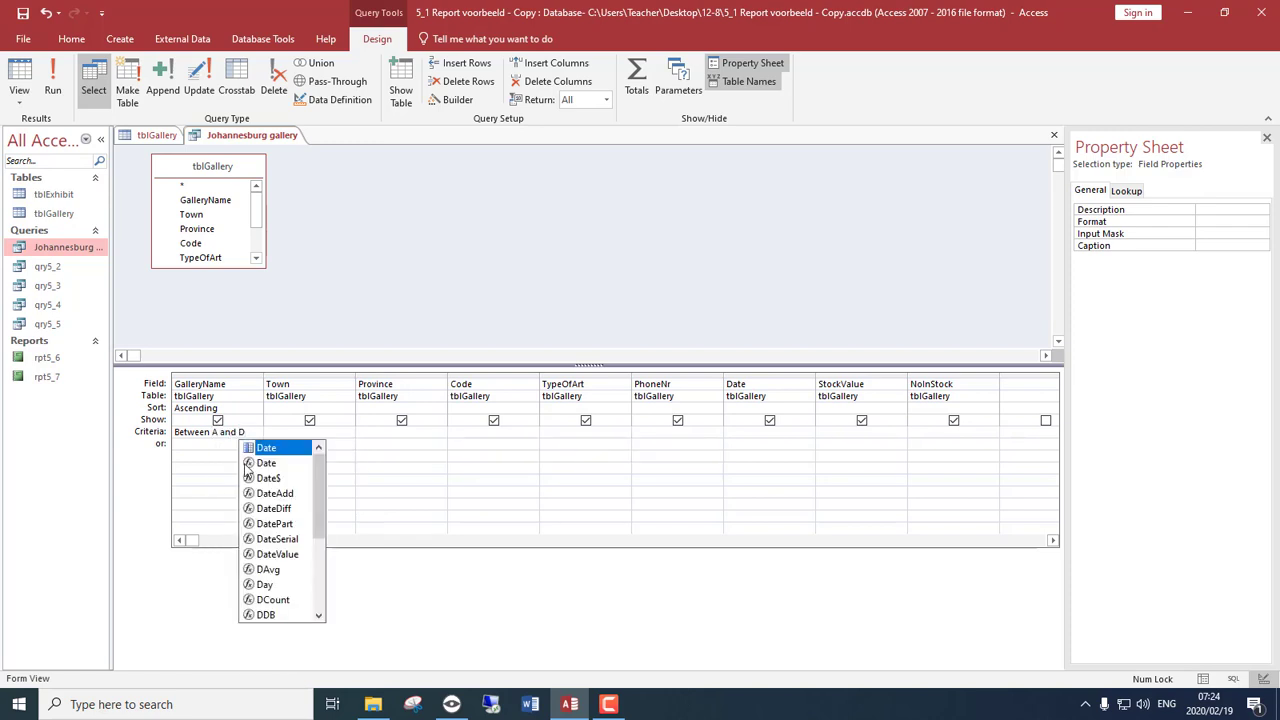
left_click(182, 460)
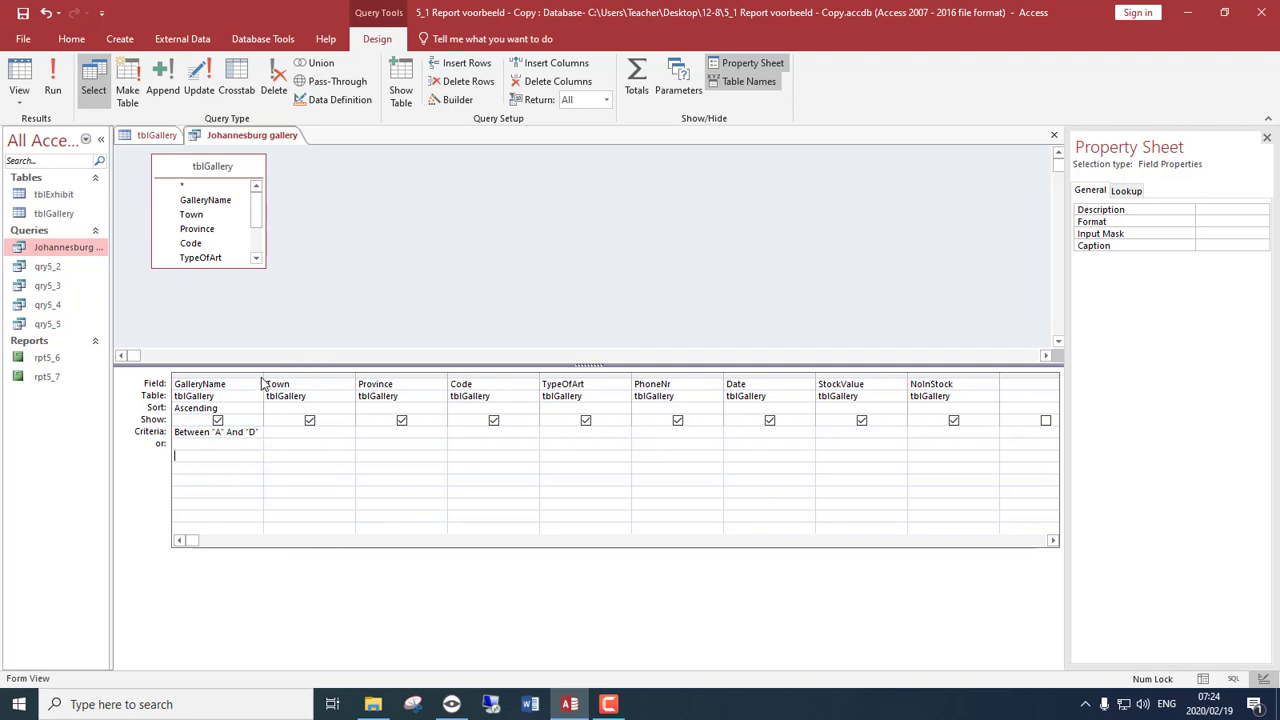
left_click_drag(264, 384, 274, 384)
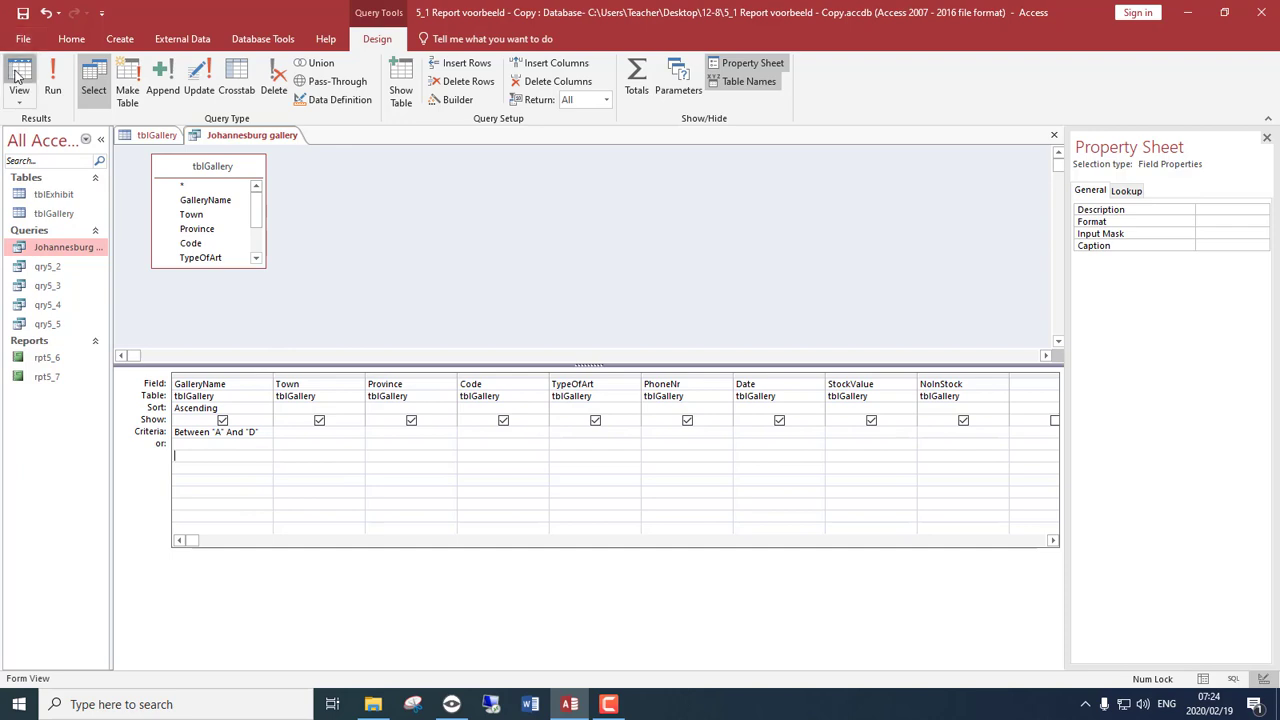
left_click(19, 75)
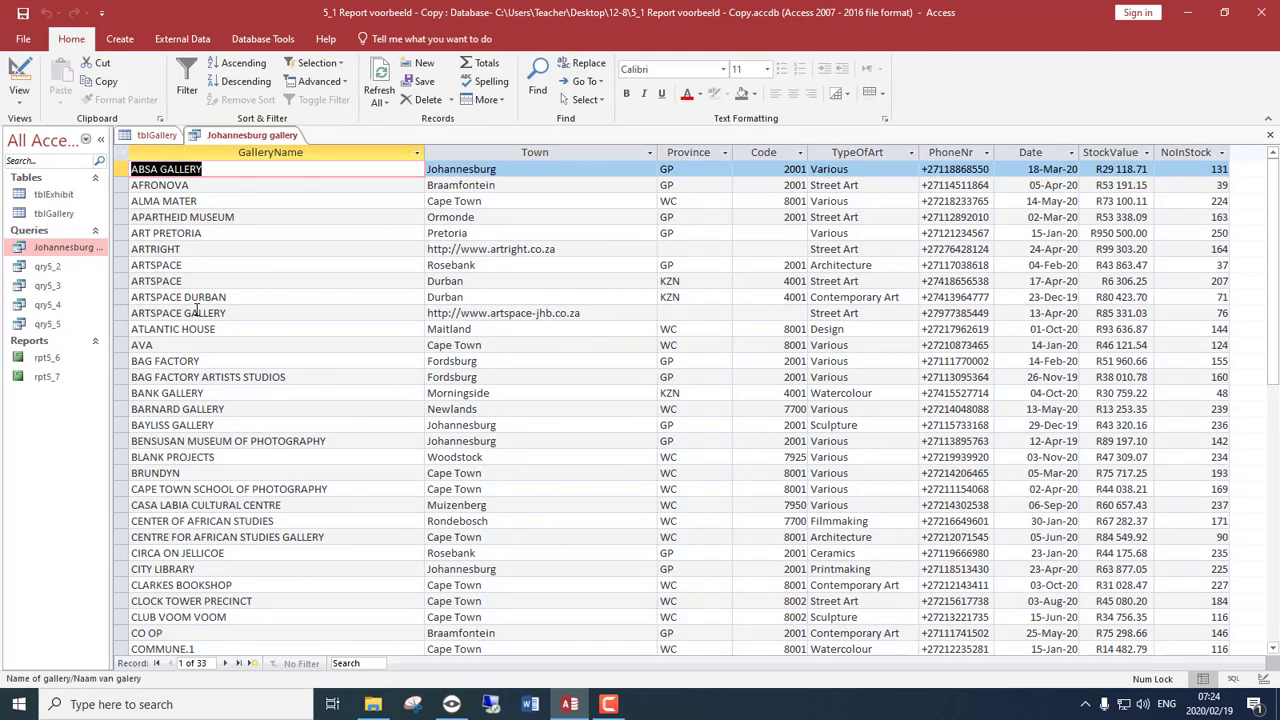
scroll(197, 312, "down", 3)
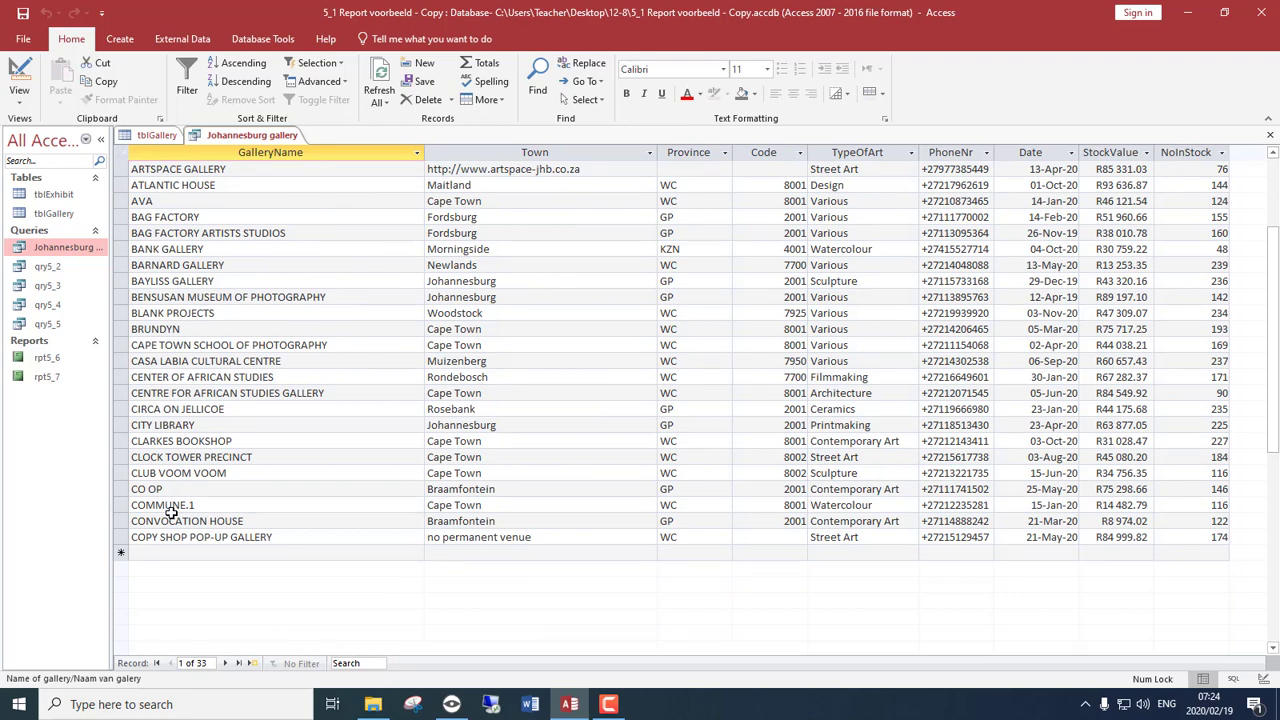
Step: Change the upper limit of the GalleryName criterion to "E" and review the matching galleries
left_click(19, 78)
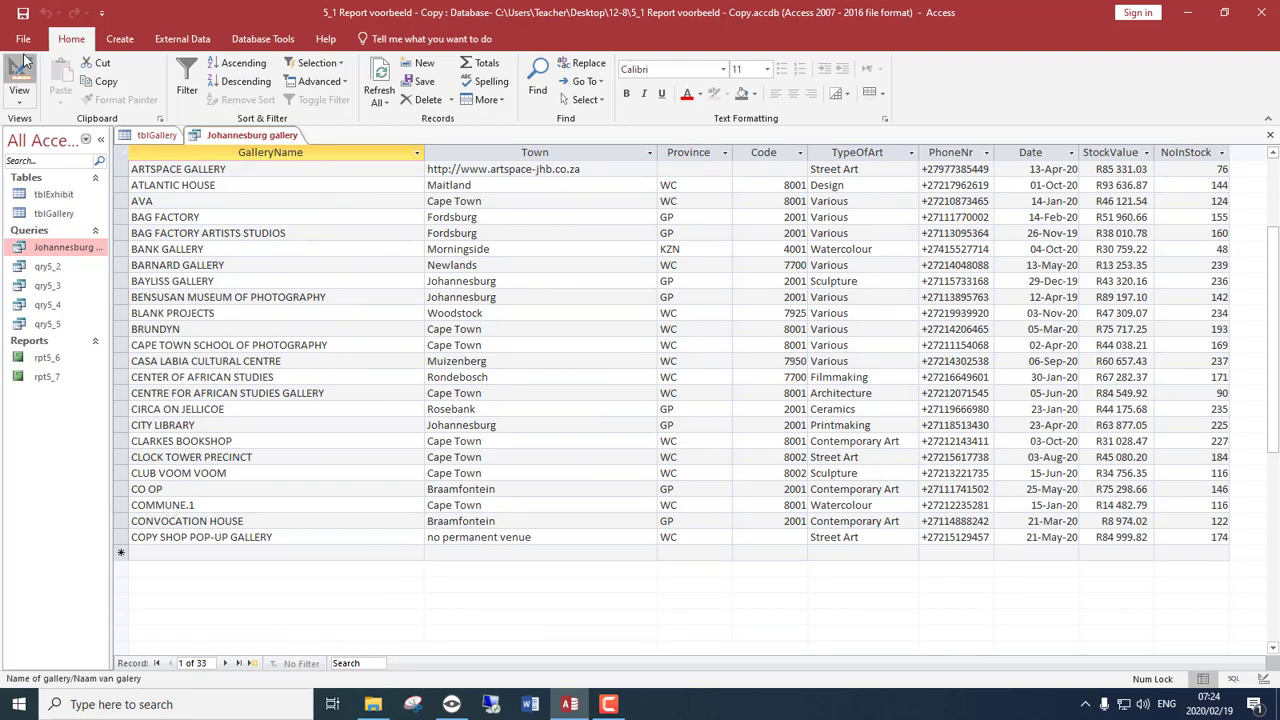
double_click(252, 431)
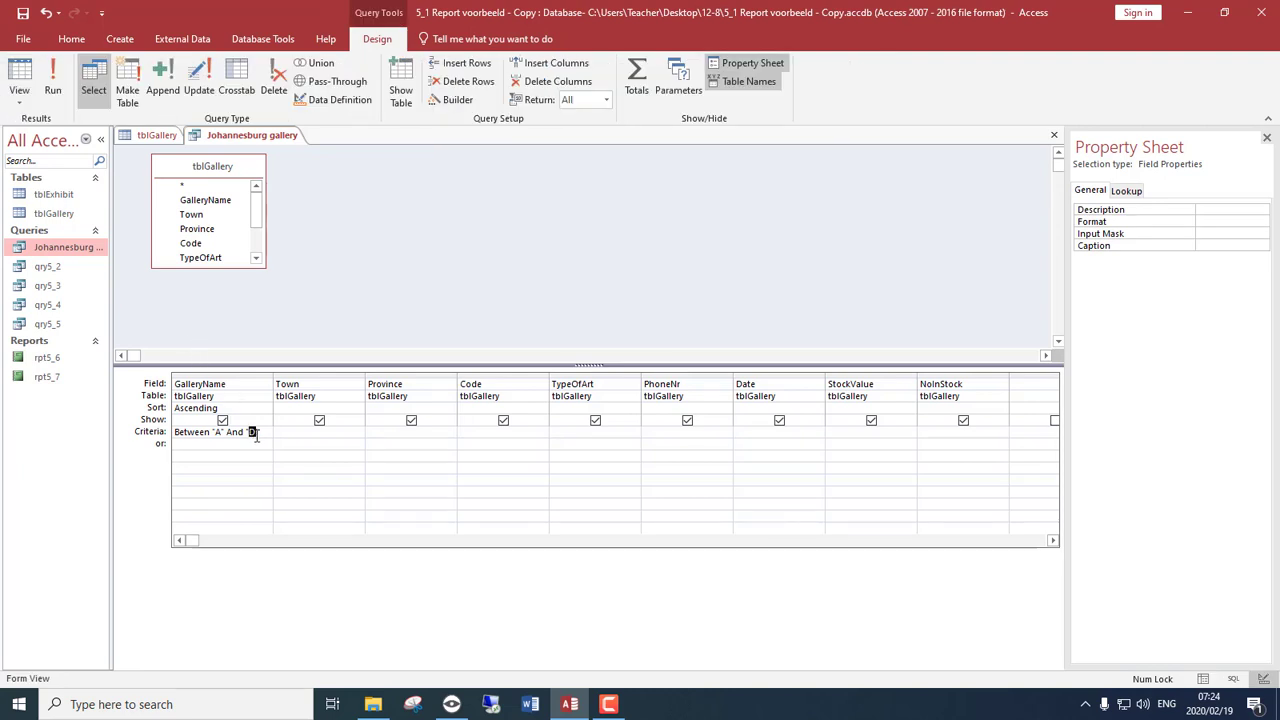
type("E")
left_click(19, 78)
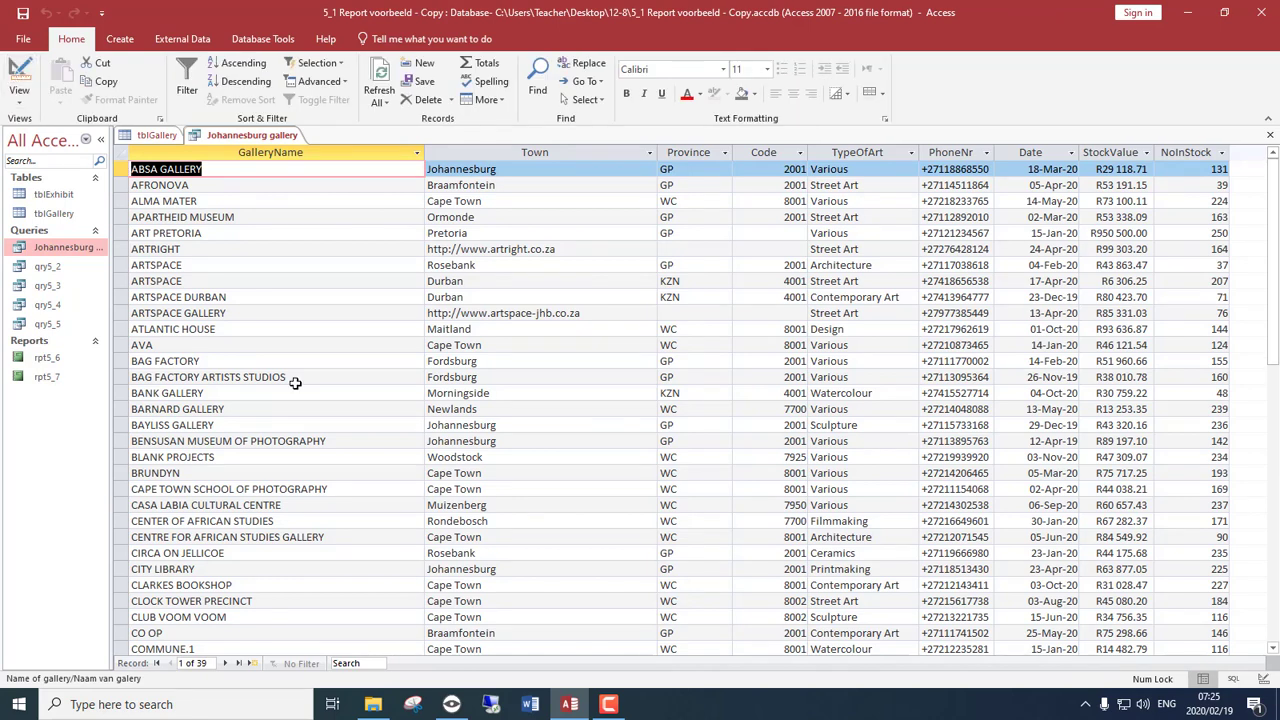
scroll(300, 392, "down", 3)
scroll(300, 392, "down", 1)
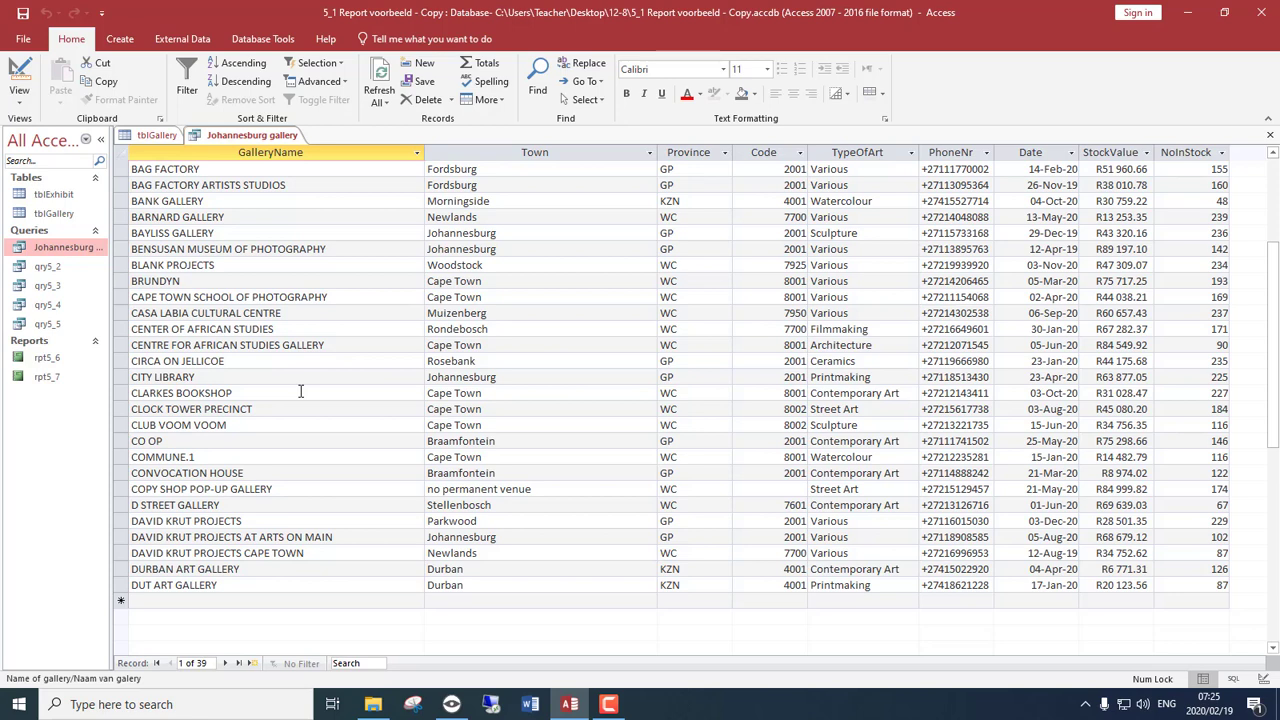
Step: Highlight the StockValue and Date columns in the query results, one after the other
left_click(1022, 163)
left_click(1022, 154)
left_click(1086, 152)
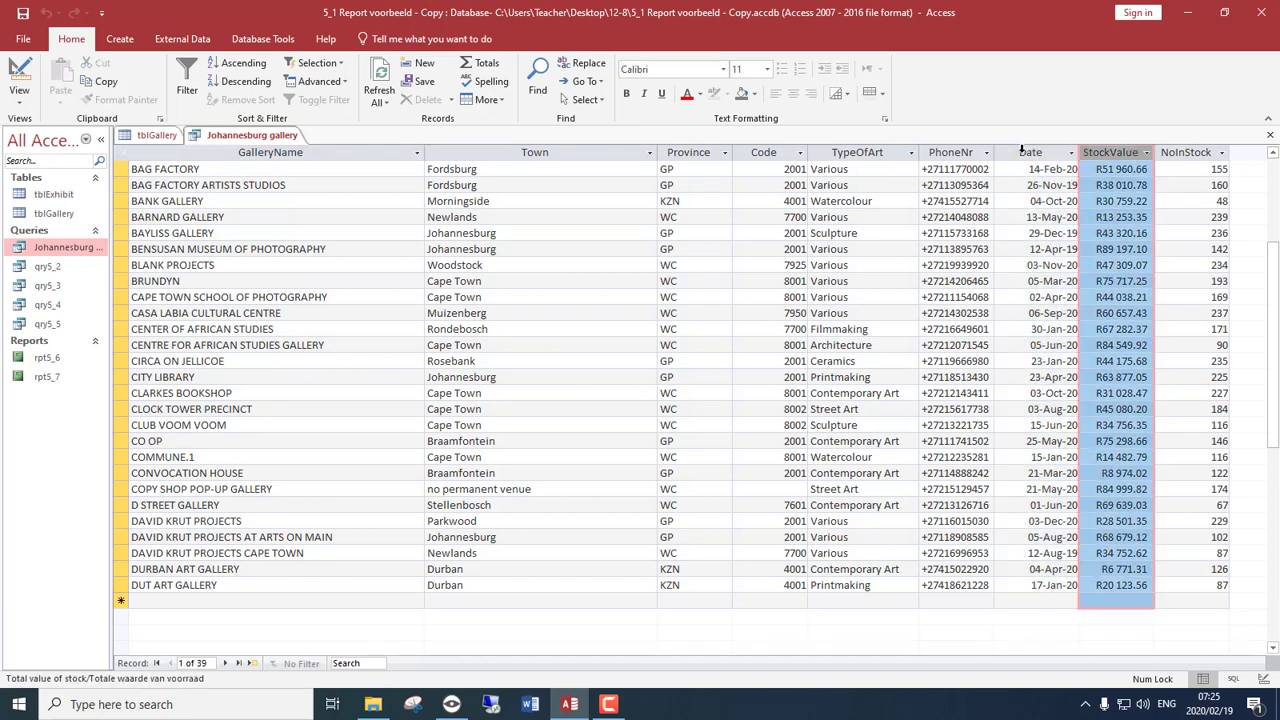
left_click(1019, 146)
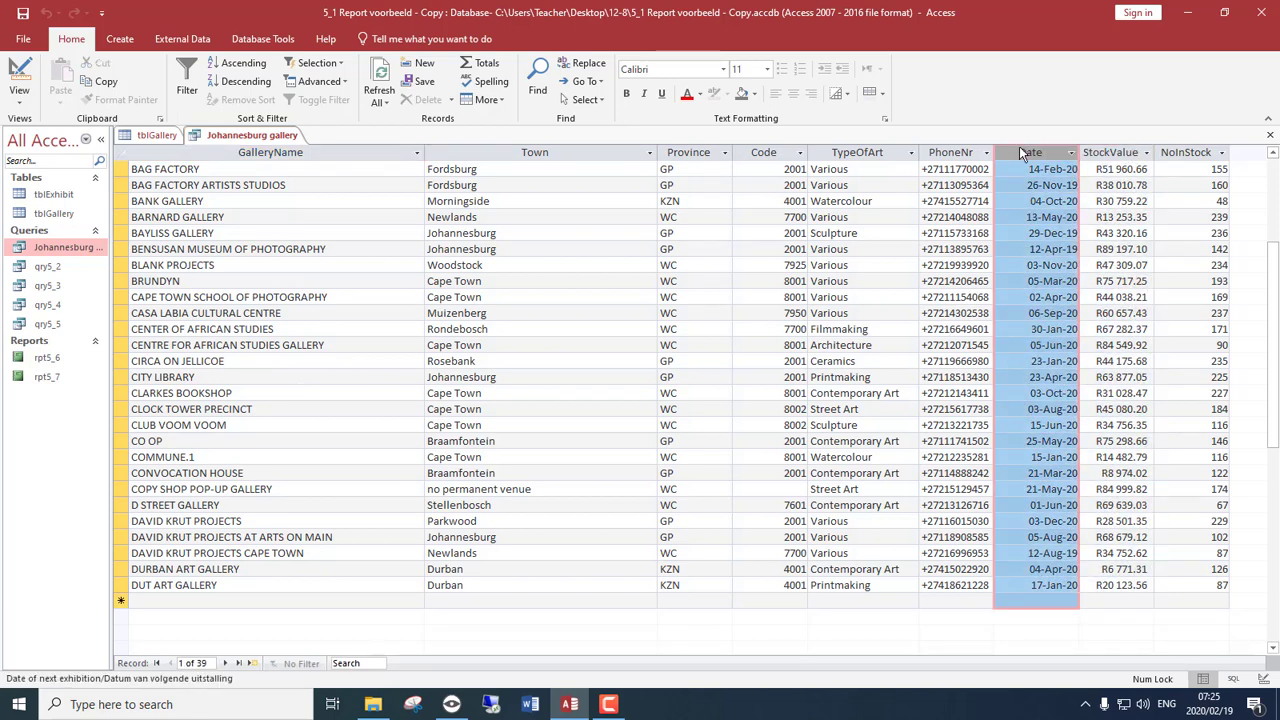
Step: Replace the GalleryName criterion with Like "*photo*" and display the matching galleries
left_click(16, 76)
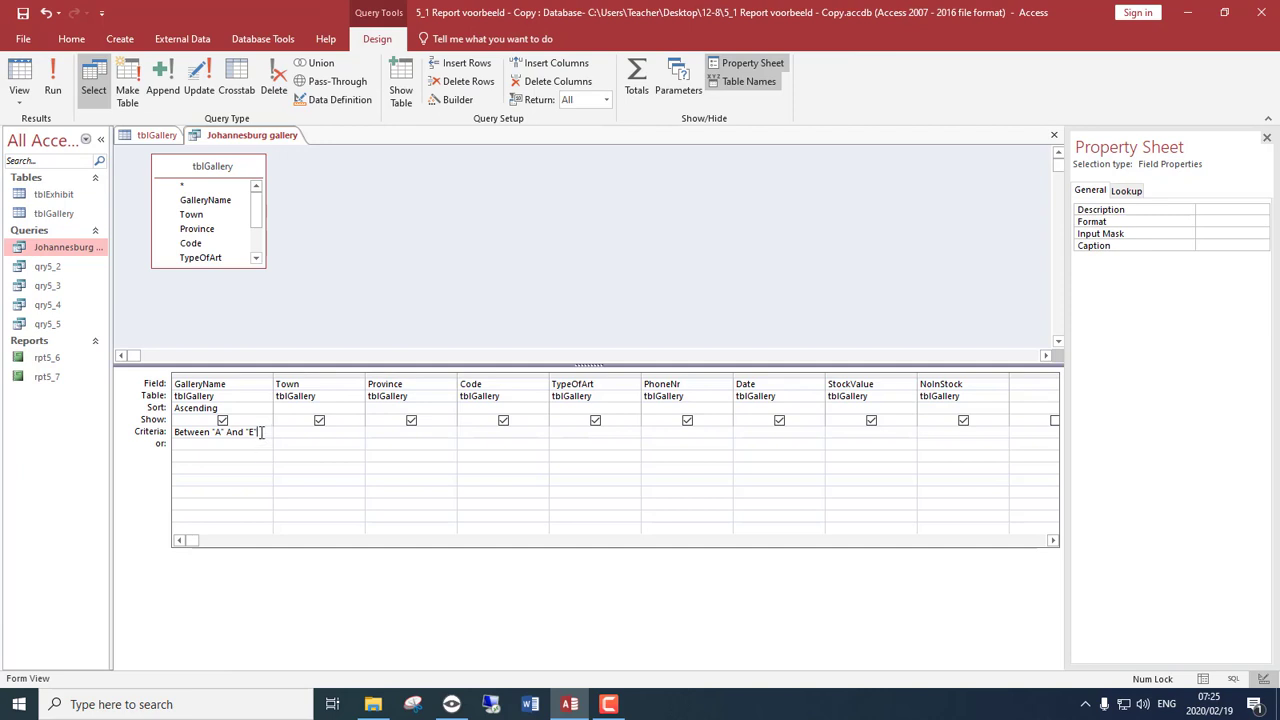
left_click_drag(260, 432, 110, 432)
key("Delete")
type("*photogr")
key("BackSpace")
key("BackSpace")
left_click(19, 82)
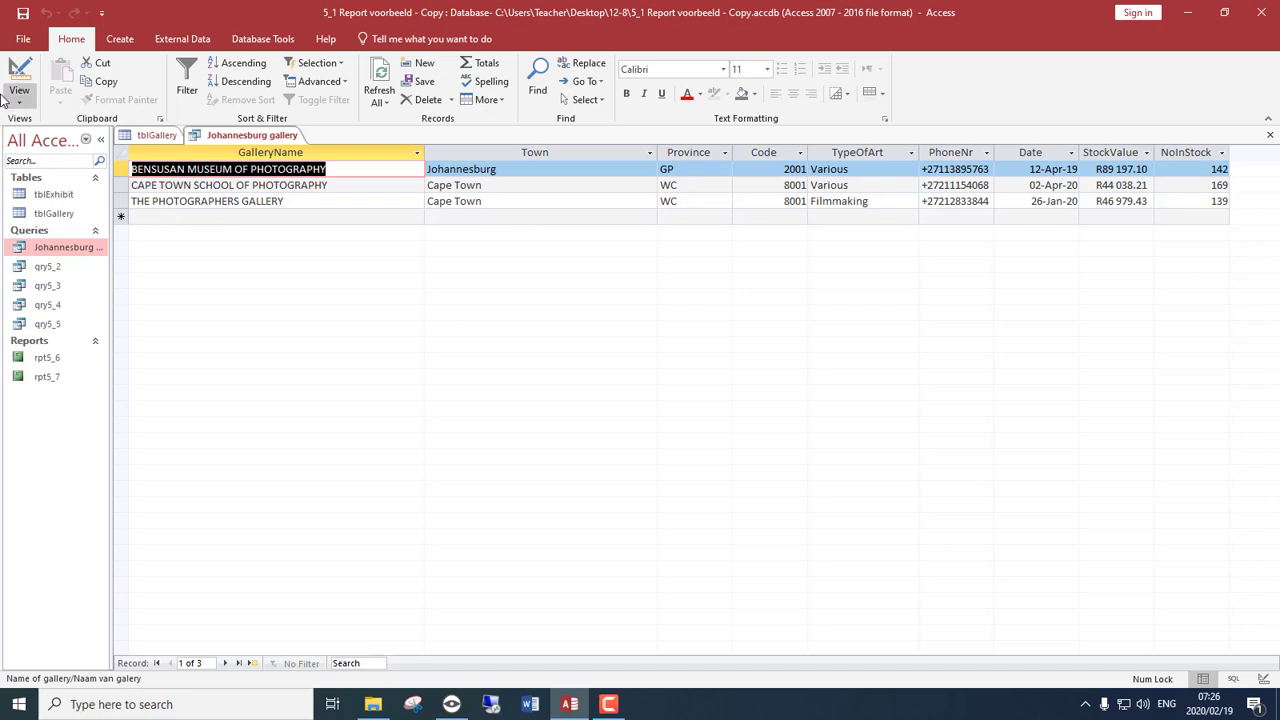
Step: Change the GalleryName criterion to Like "*photography" and display the galleries whose names end with that word
left_click(22, 68)
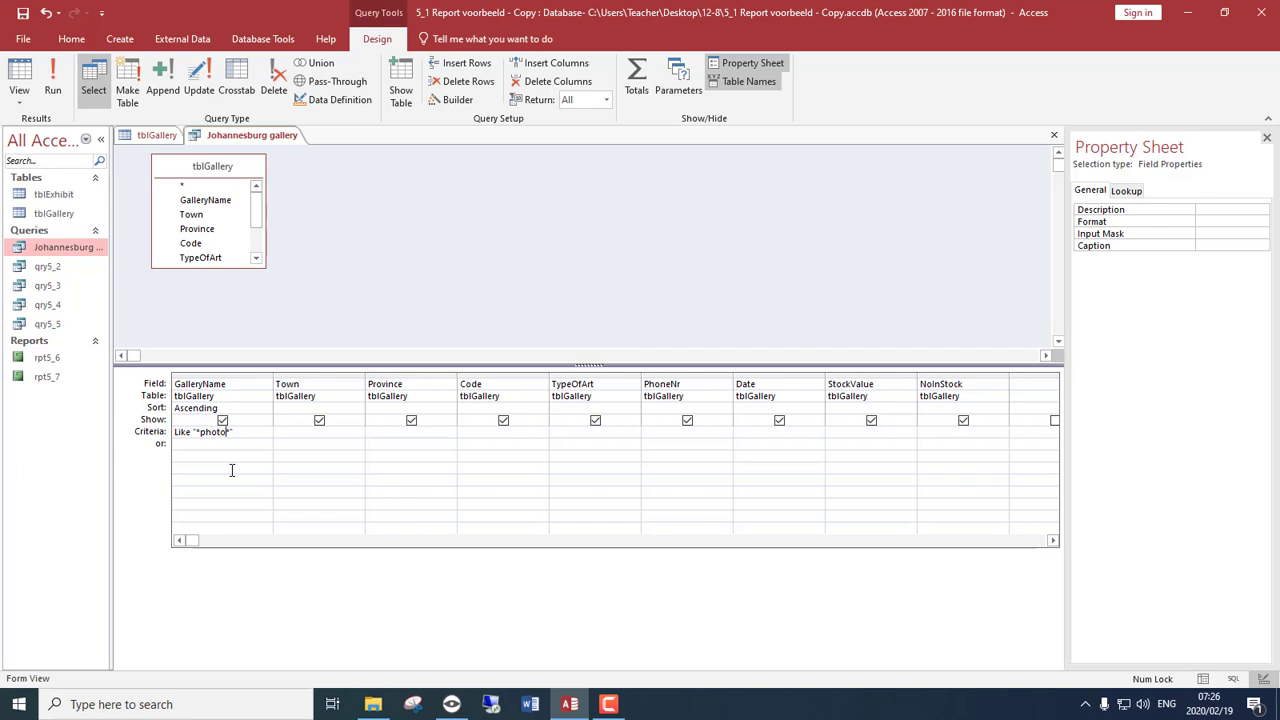
type("graphy")
left_click(19, 80)
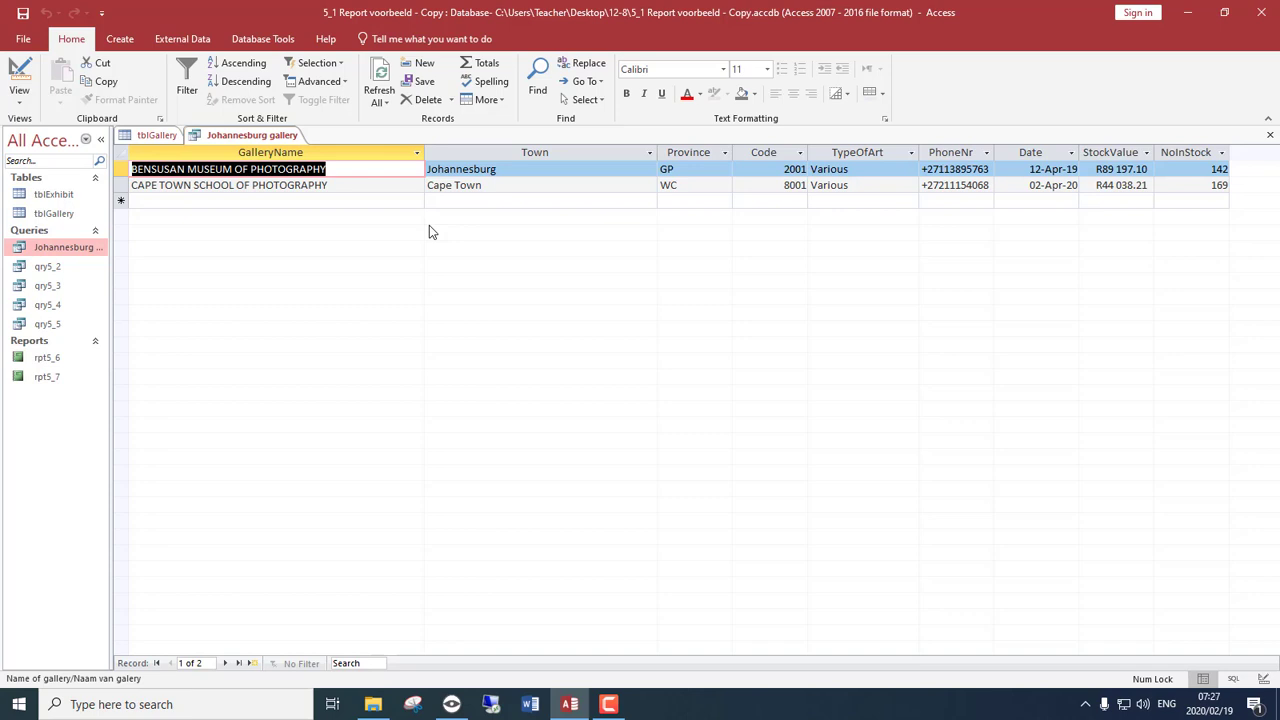
Step: Return to the query design, highlight the parts of the Like "*photography" criterion and delete it from GalleryName
left_click(19, 80)
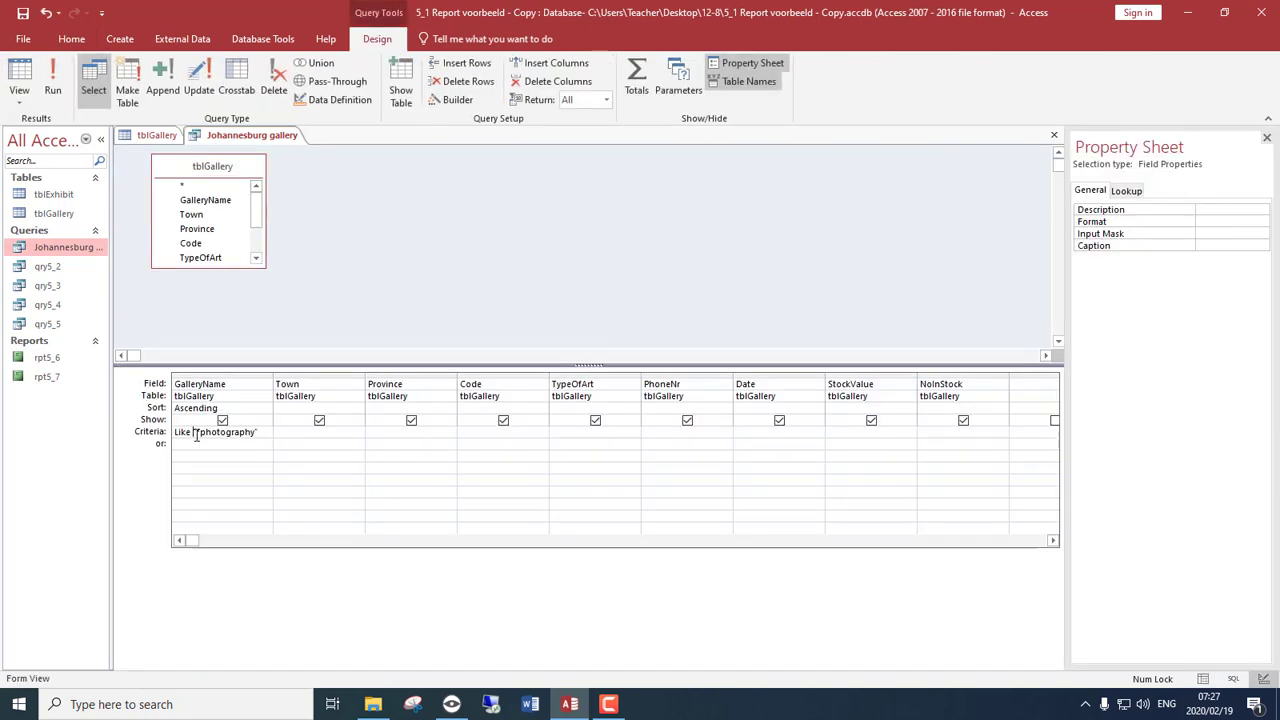
left_click_drag(193, 432, 300, 438)
left_click(201, 432)
left_click_drag(200, 432, 257, 438)
left_click(238, 432)
left_click_drag(258, 432, 162, 436)
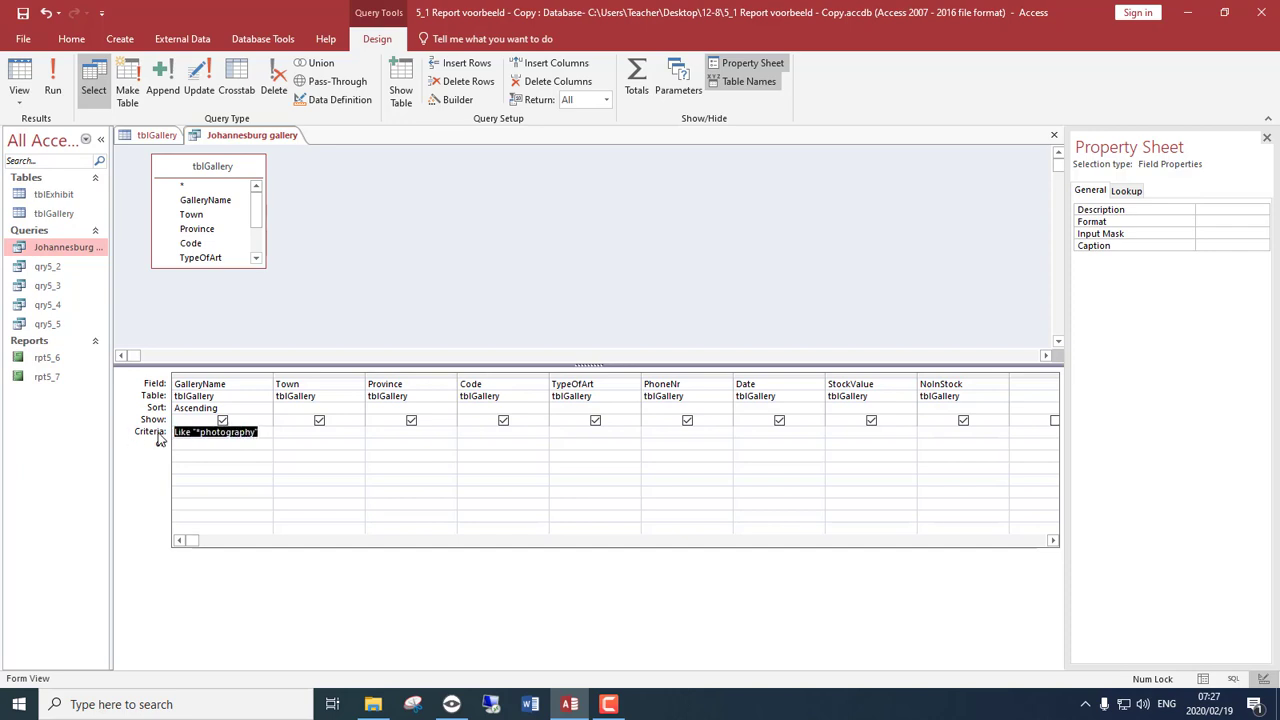
left_click(219, 432)
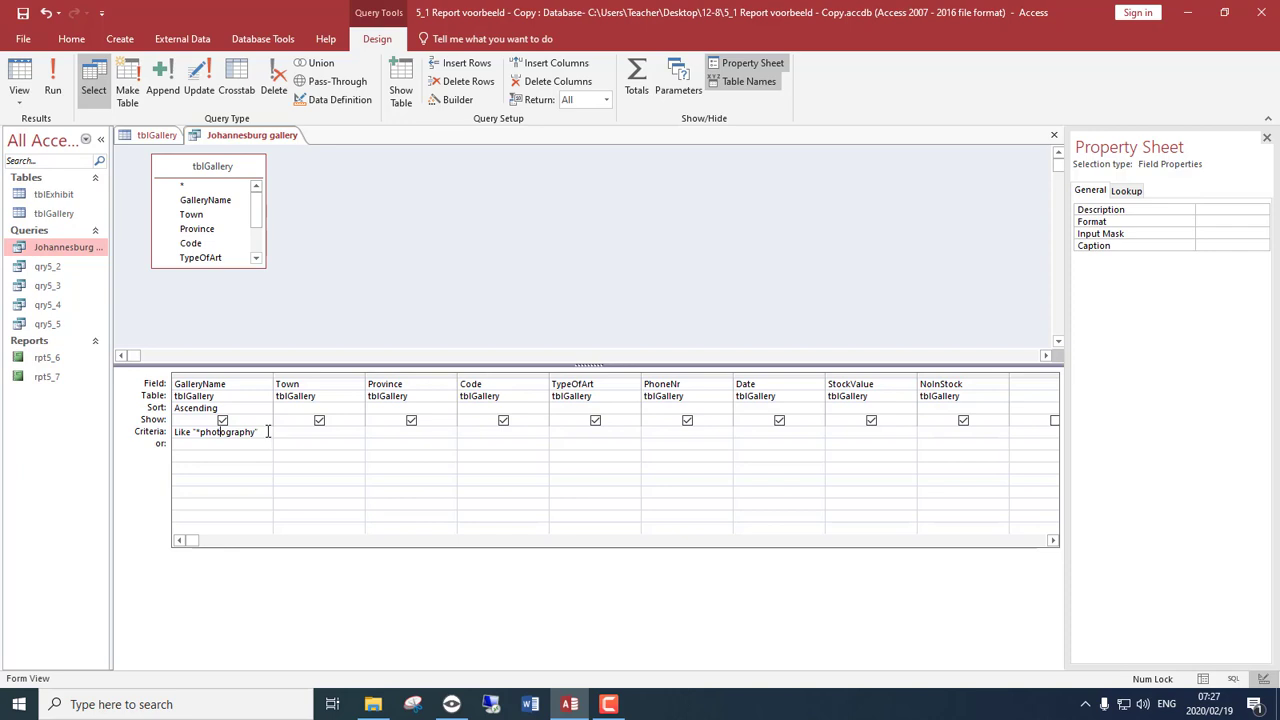
left_click_drag(266, 431, 98, 432)
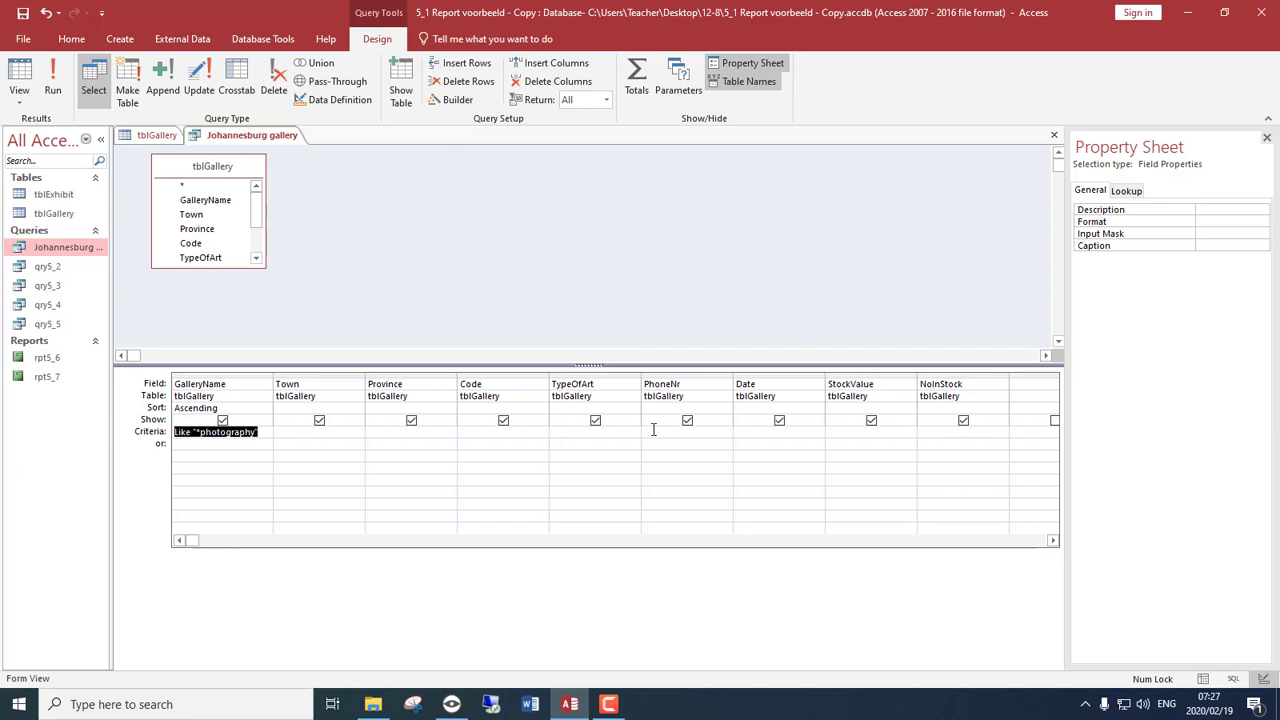
key("Delete")
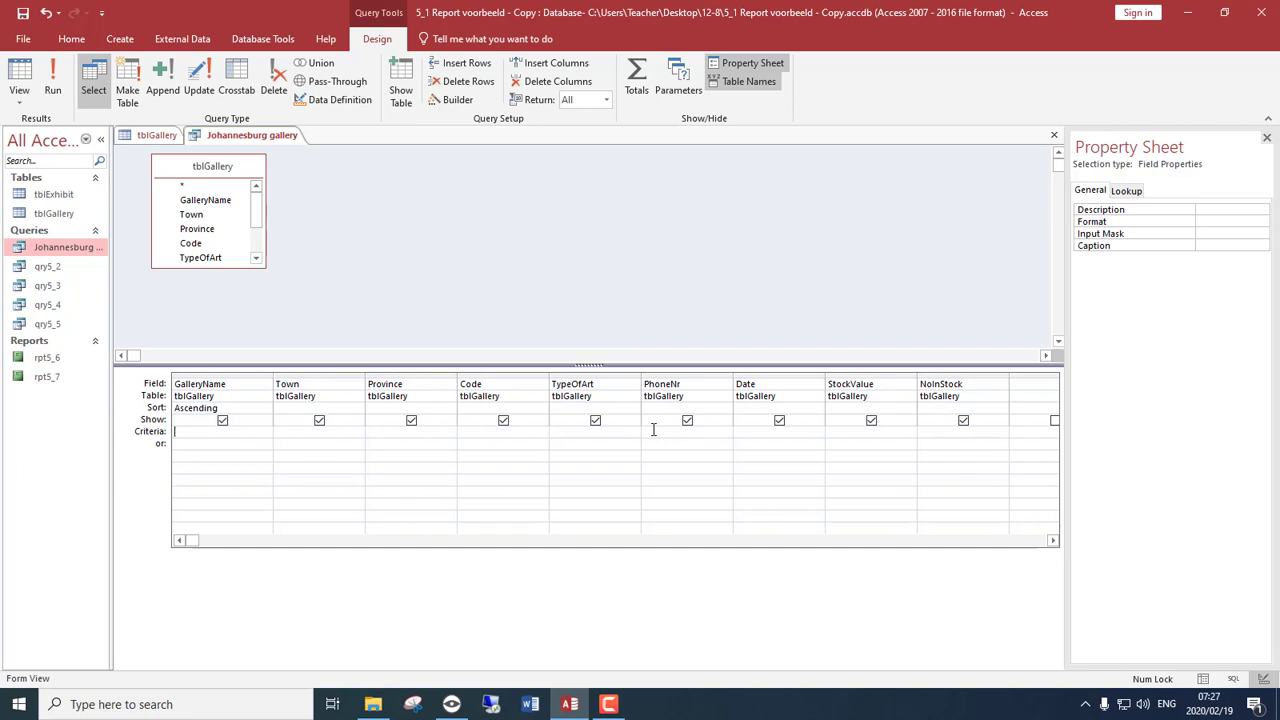
Step: Copy the first gallery's phone number from the unfiltered results into the PhoneNr criterion
left_click(14, 72)
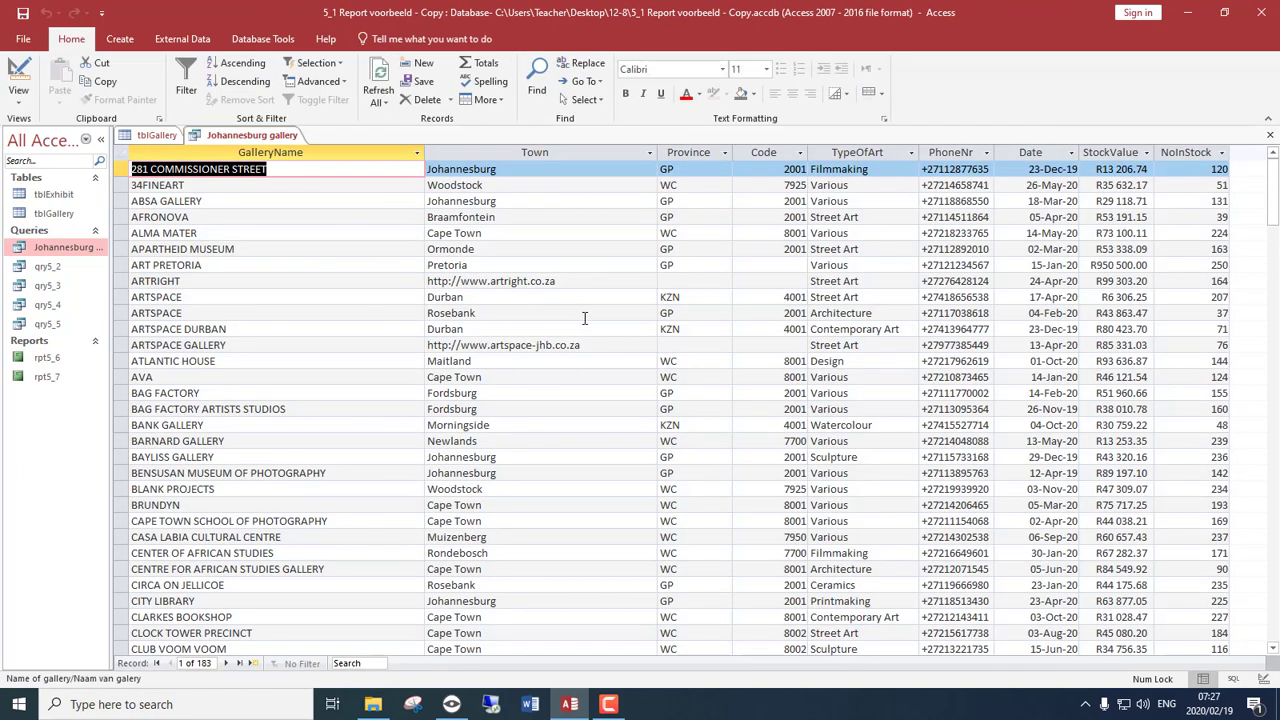
left_click(990, 170)
key("ctrl+c")
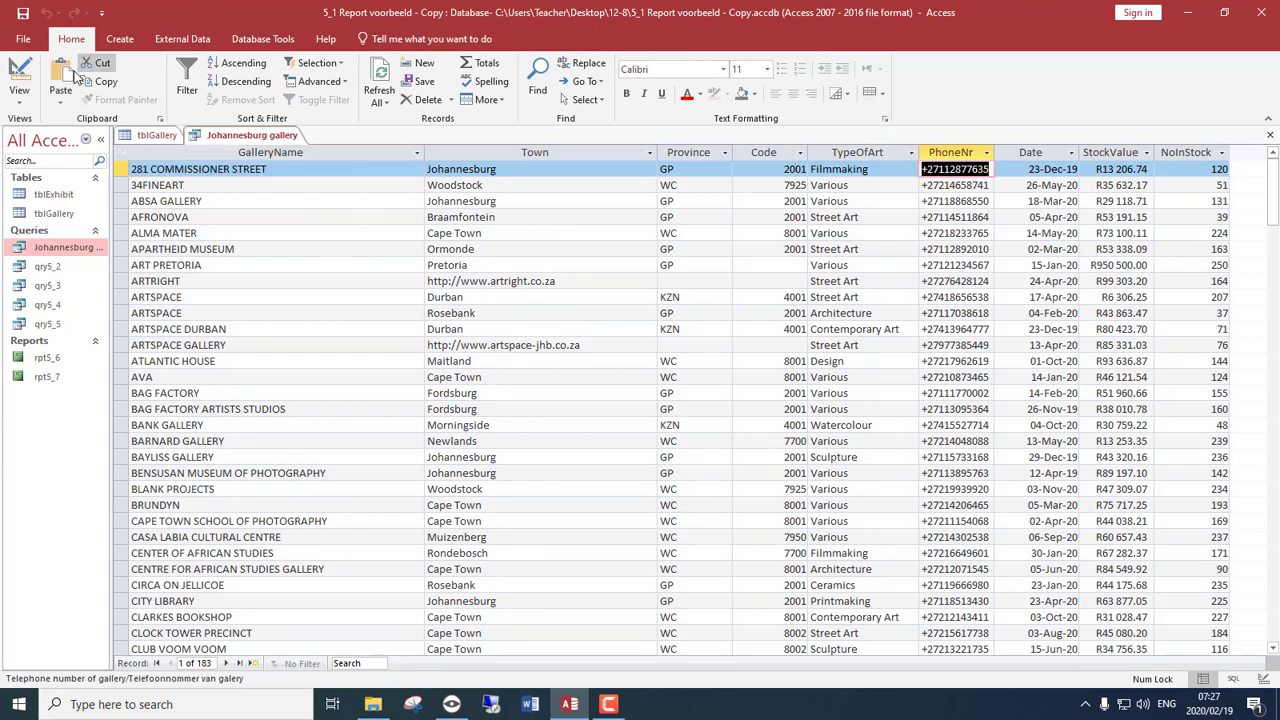
left_click(19, 76)
left_click(692, 432)
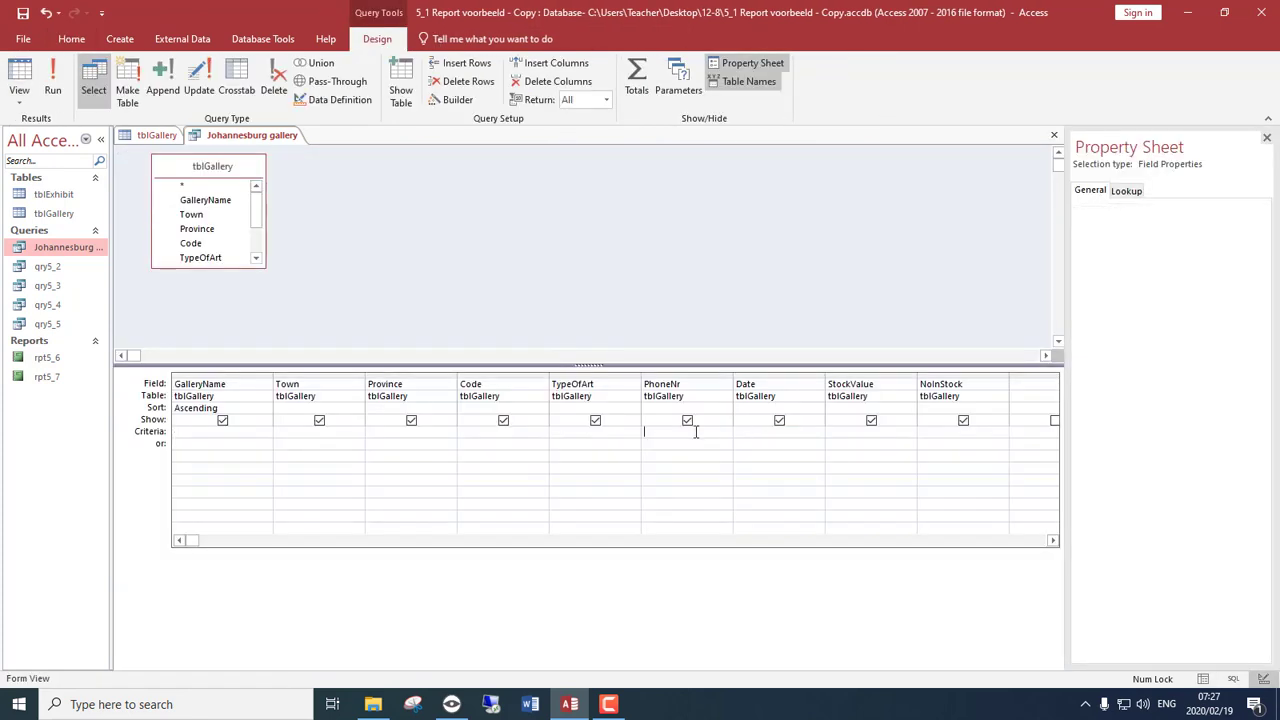
key("ctrl+v")
Step: Replace the last digit and one middle digit of the PhoneNr criterion with ? wildcards and display the matching galleries
key("BackSpace")
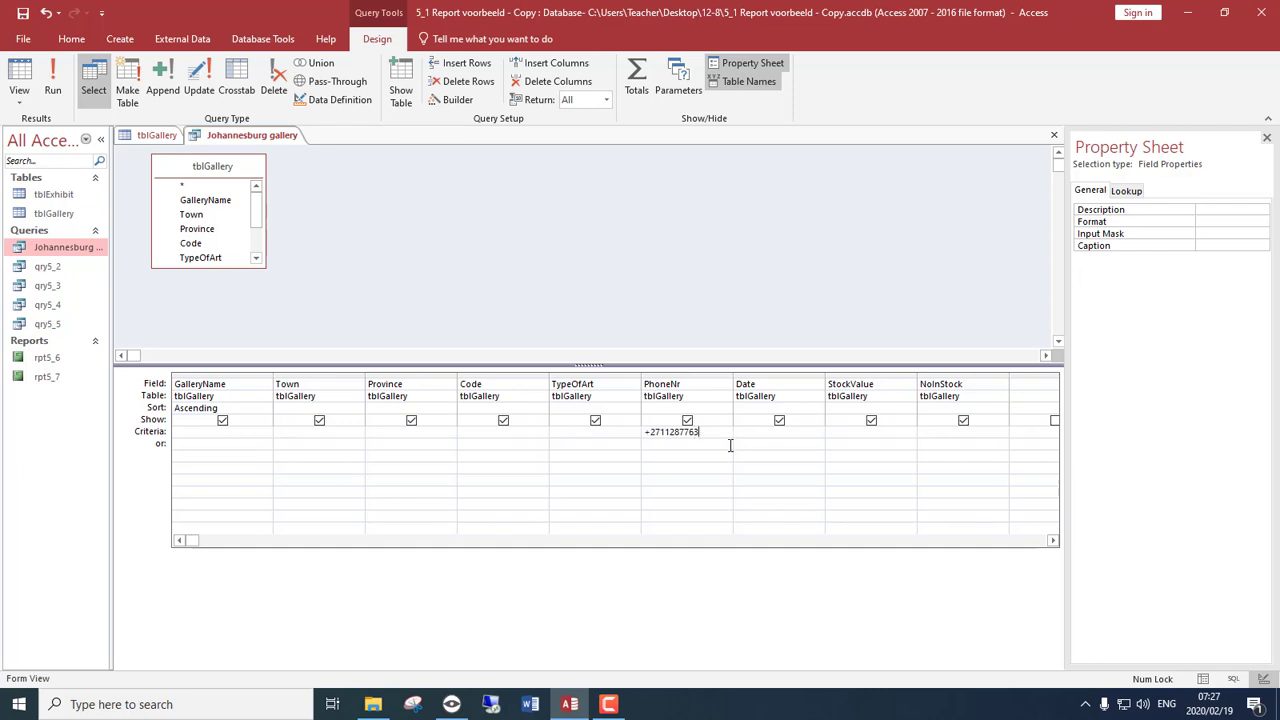
type("7")
left_click(730, 446)
double_click(698, 431)
type("?")
left_click(20, 66)
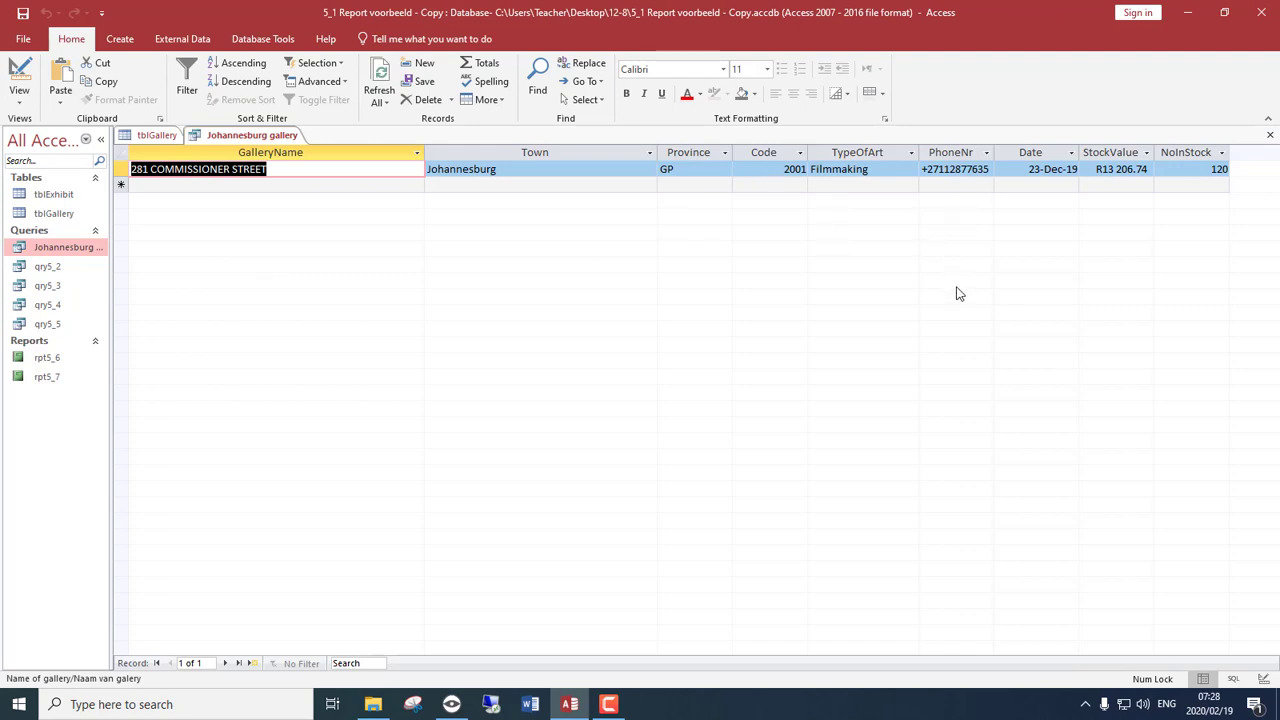
Step: Return to the query design and clear the PhoneNr criterion
left_click(20, 66)
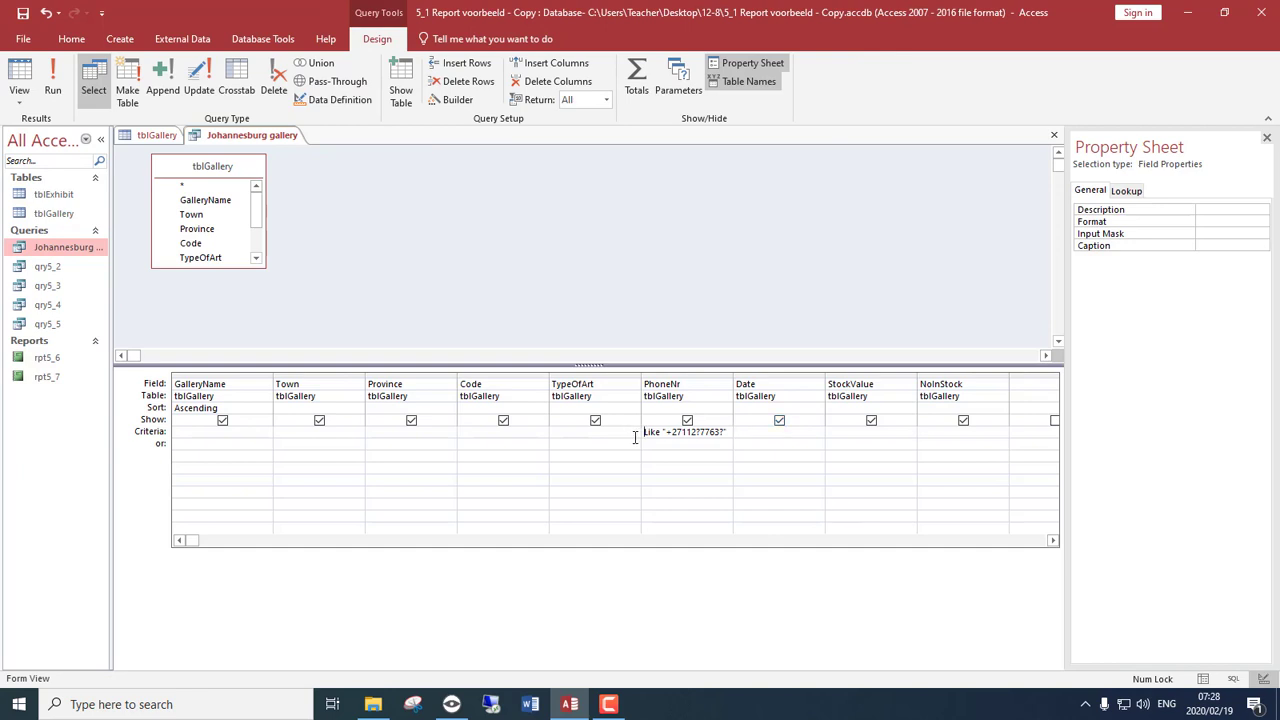
left_click_drag(644, 432, 746, 441)
key("Delete")
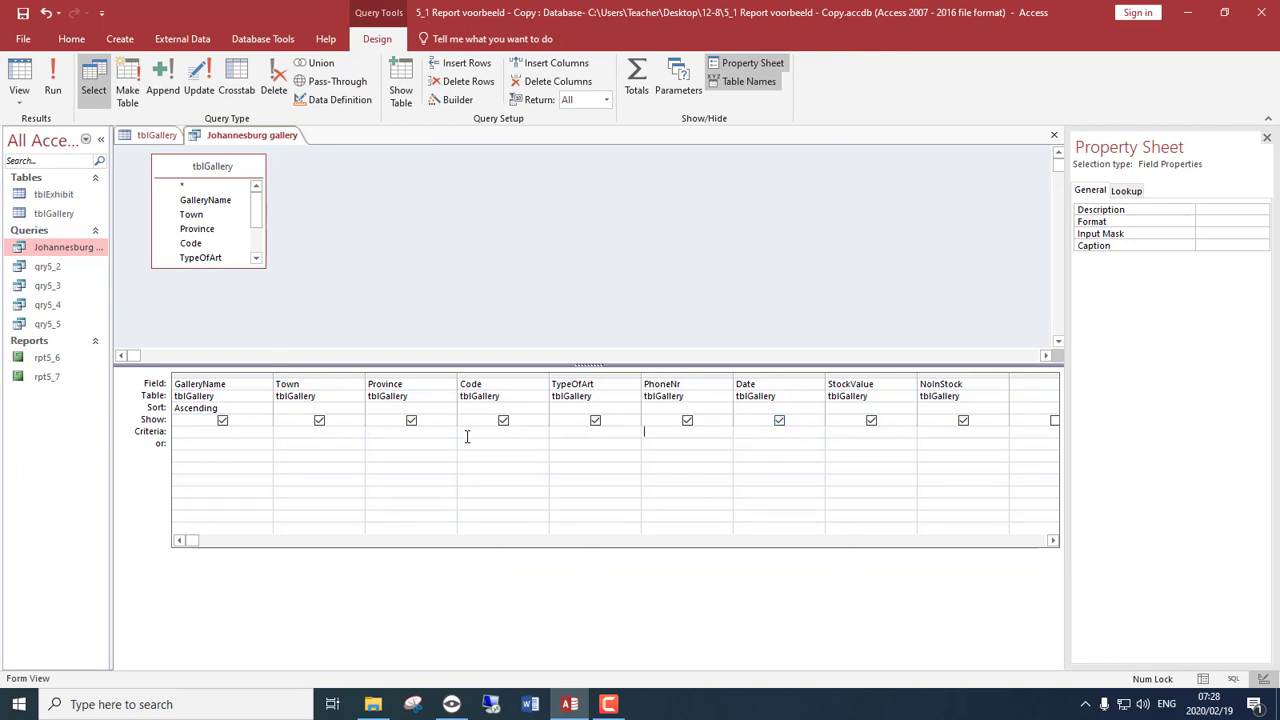
Step: Set the Province criterion to Like "??" and review the galleries with two-letter province codes
left_click(377, 431)
type("??")
left_click(441, 441)
left_click(648, 403)
type("Like '")
key("End")
left_click(397, 449)
left_click(57, 64)
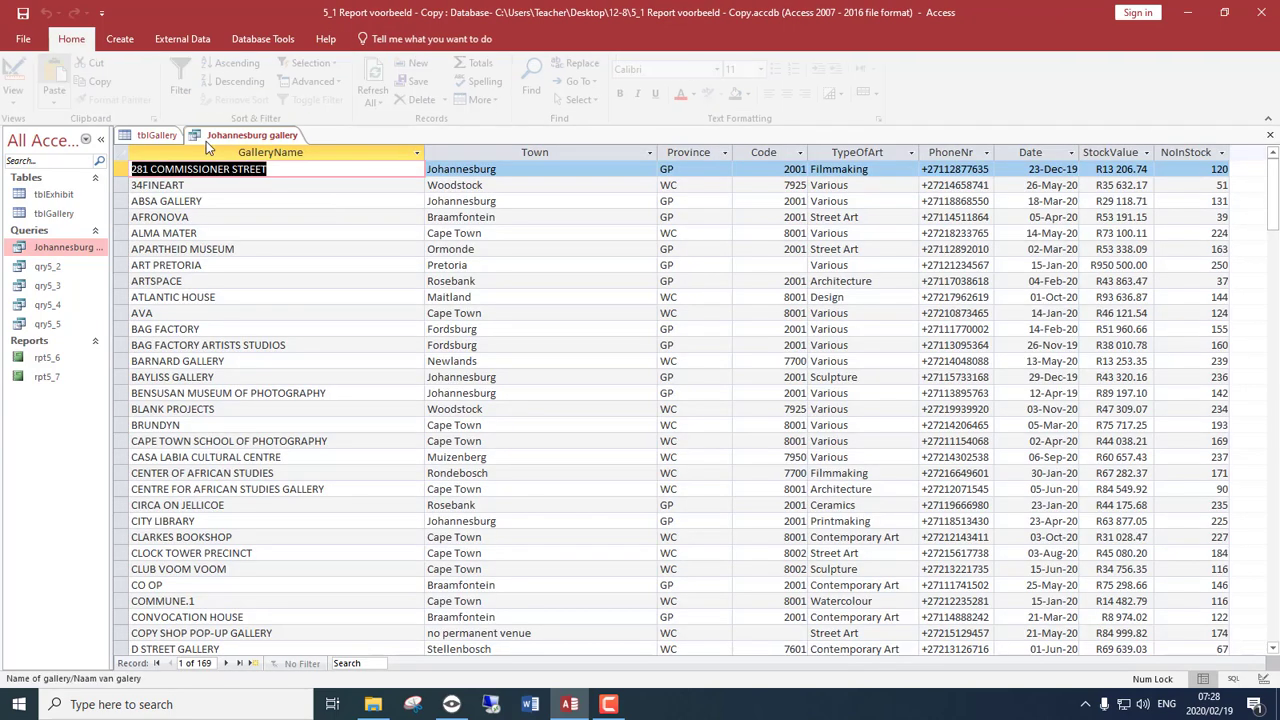
scroll(697, 184, "down", 2)
scroll(697, 184, "down", 8)
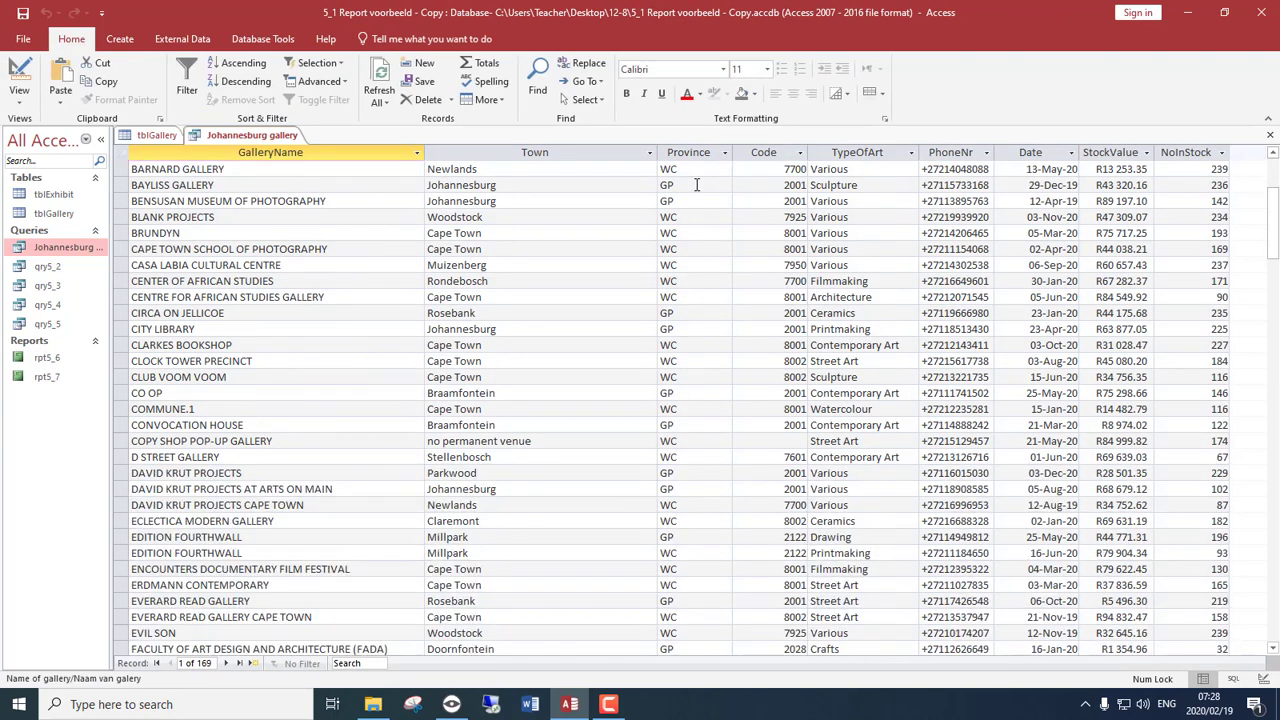
scroll(697, 184, "down", 1)
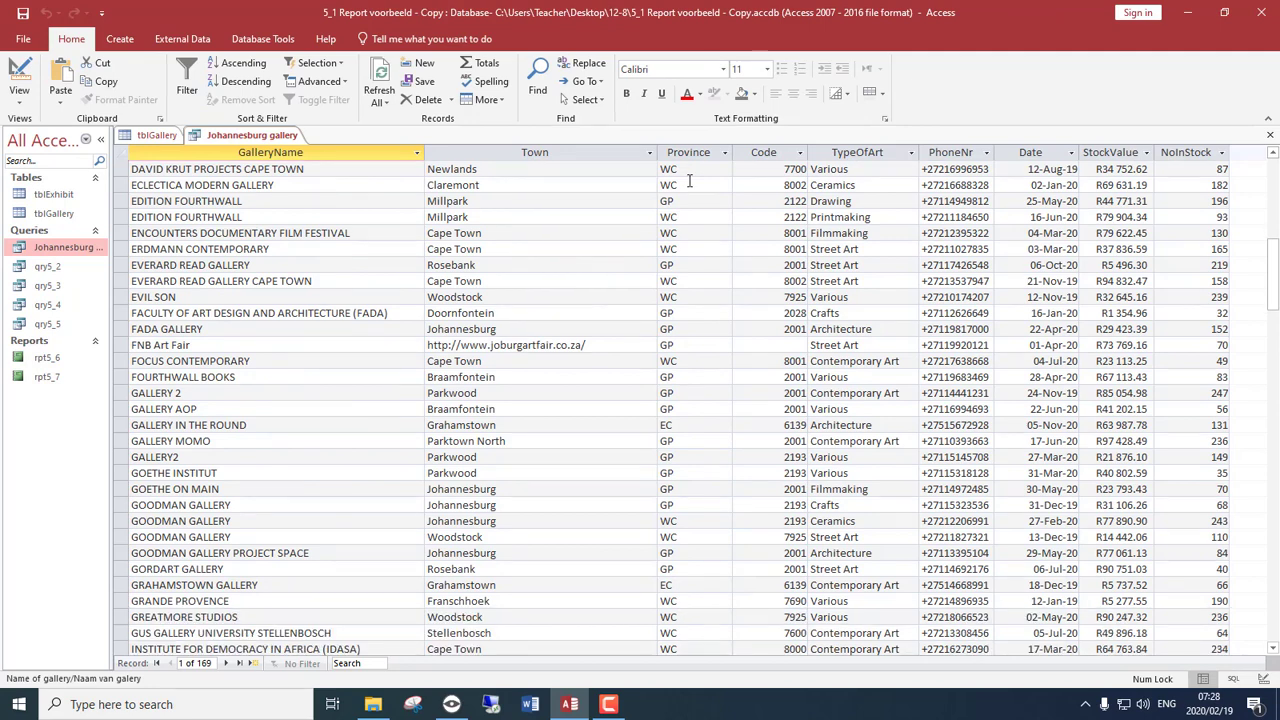
scroll(689, 180, "down", 3)
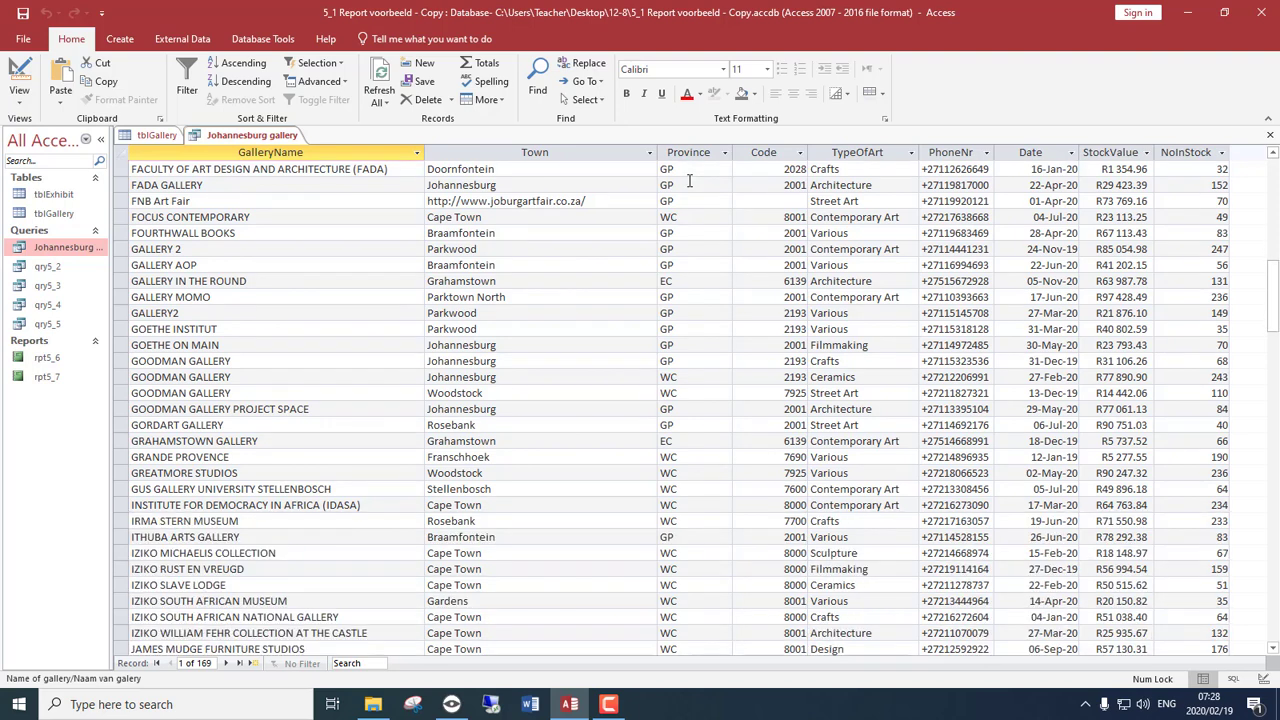
Step: Replace the Province criterion with "GP" Or "WC" in the query design
left_click(19, 72)
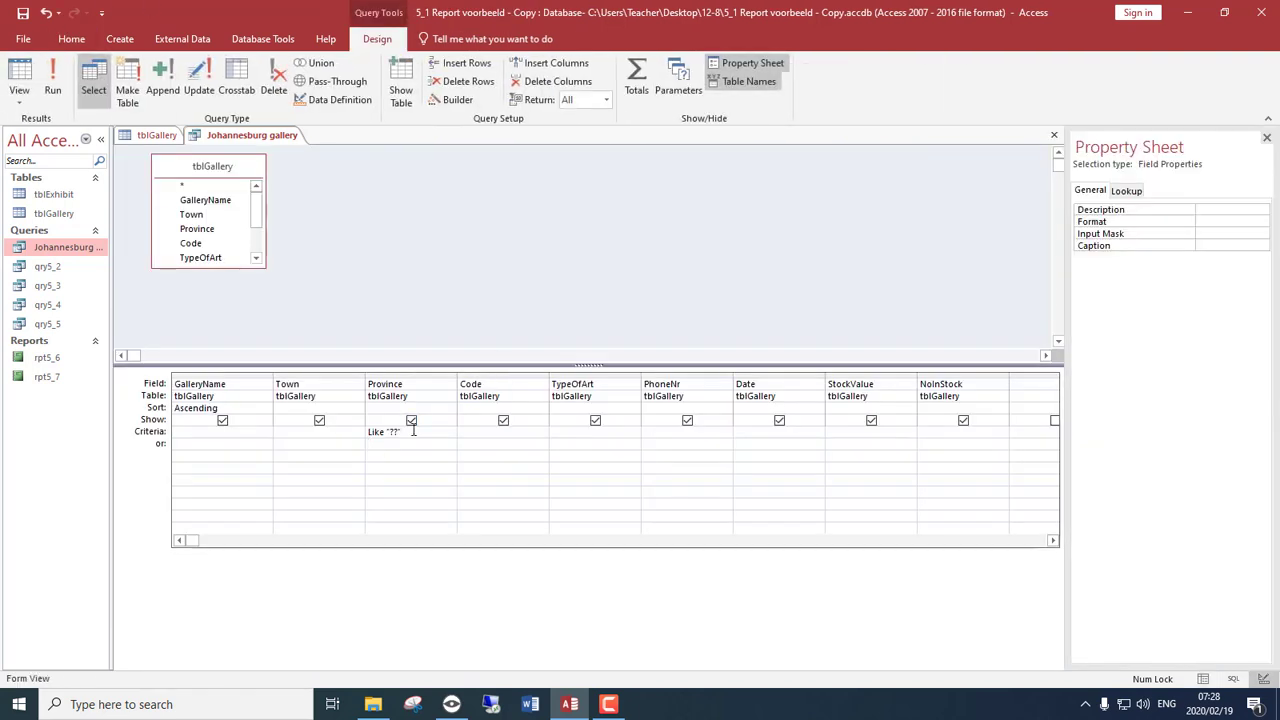
left_click_drag(413, 430, 284, 423)
key("Delete")
type("GP or WC")
key("Tab")
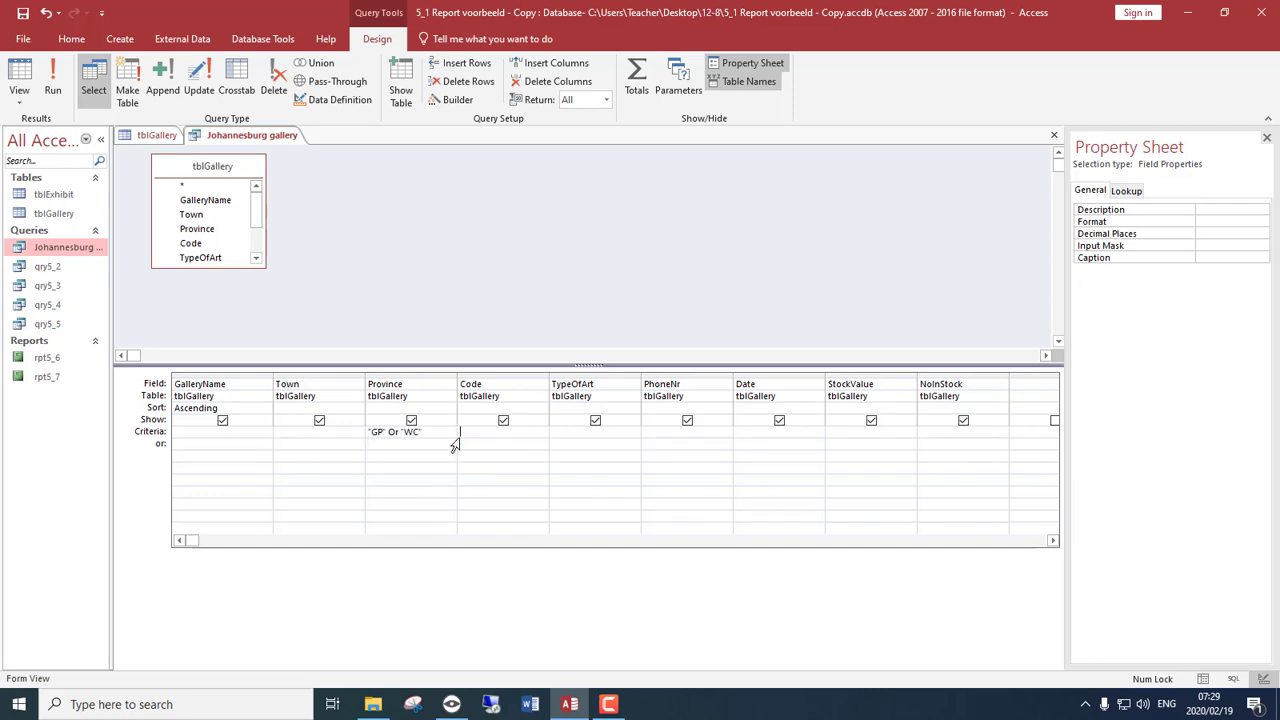
Step: Replace the Province criterion with In ("GP","WC") and display the matching galleries
key("shift+Tab")
key("Delete")
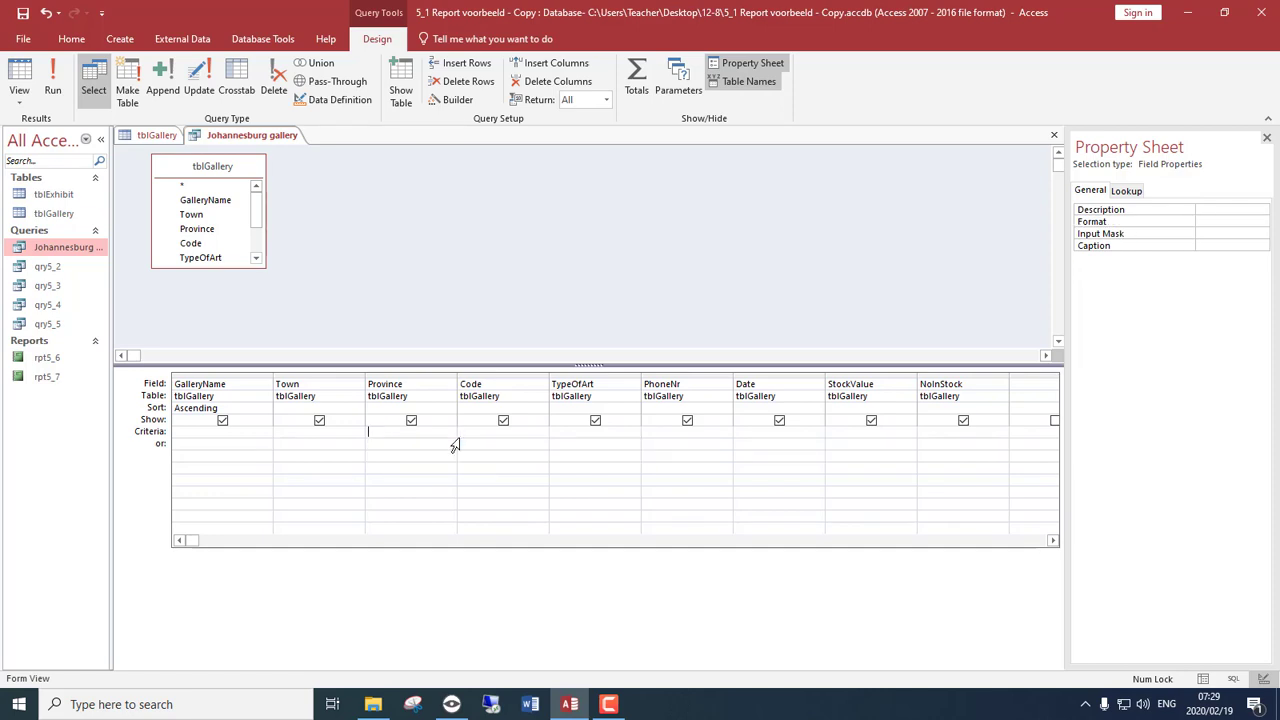
type("IN(GP,WC)")
key("Tab")
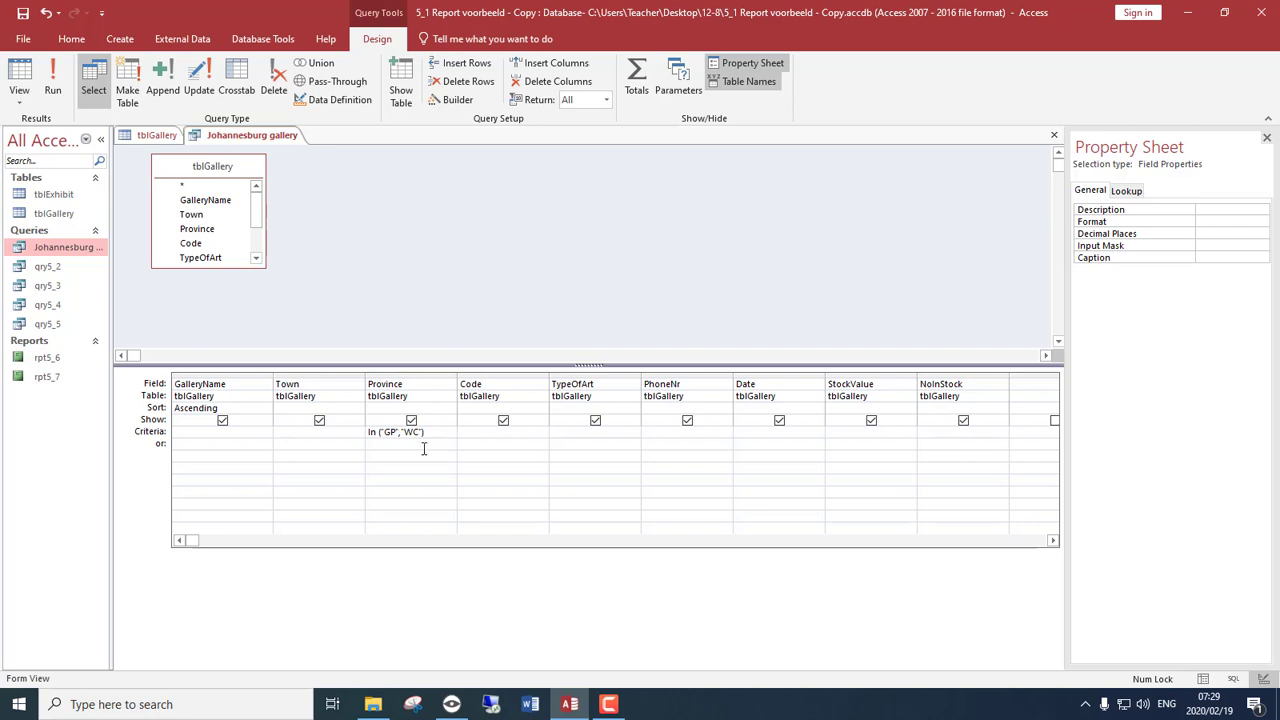
left_click(25, 75)
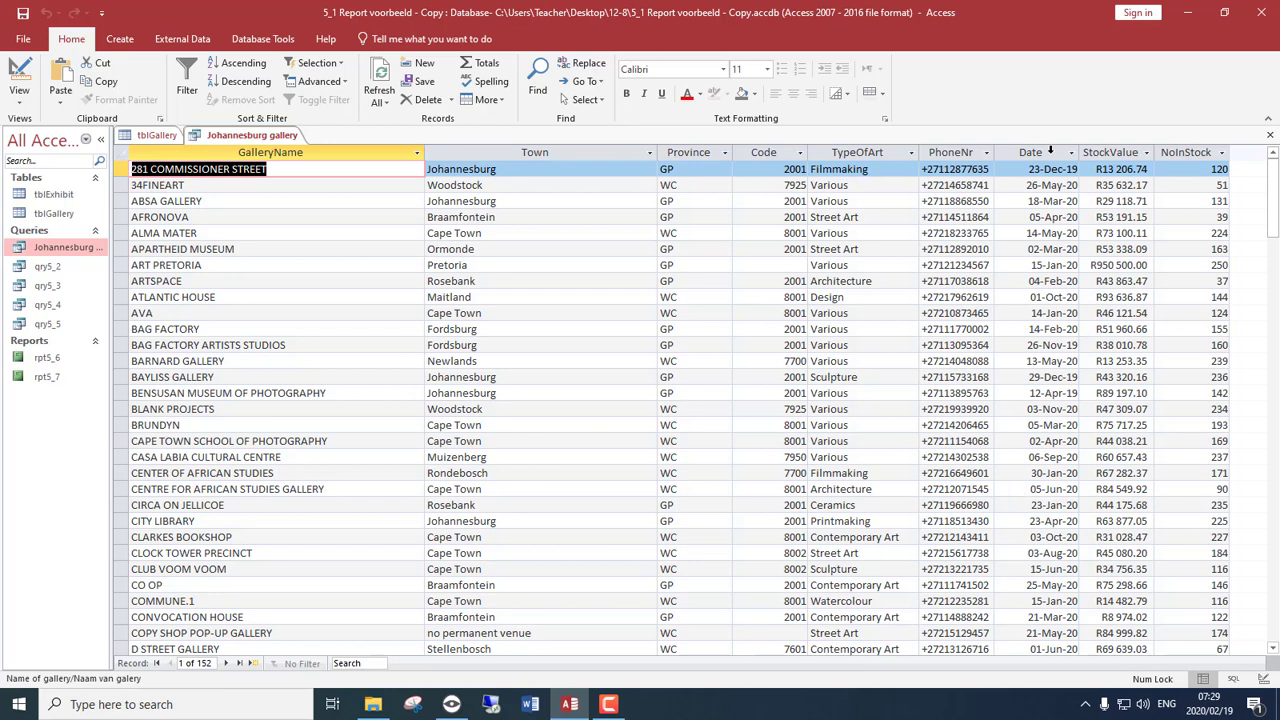
Step: Return to the query design and delete the In ("GP","WC") criterion from Province
left_click(19, 80)
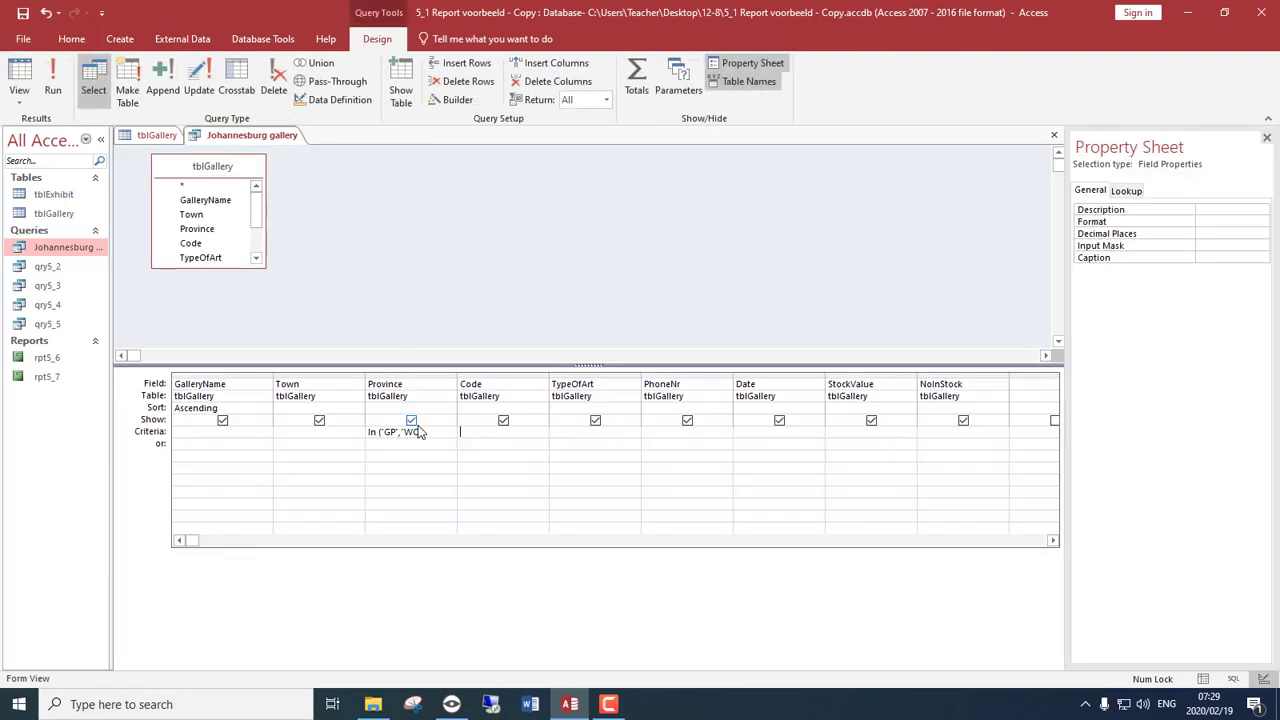
left_click(420, 432)
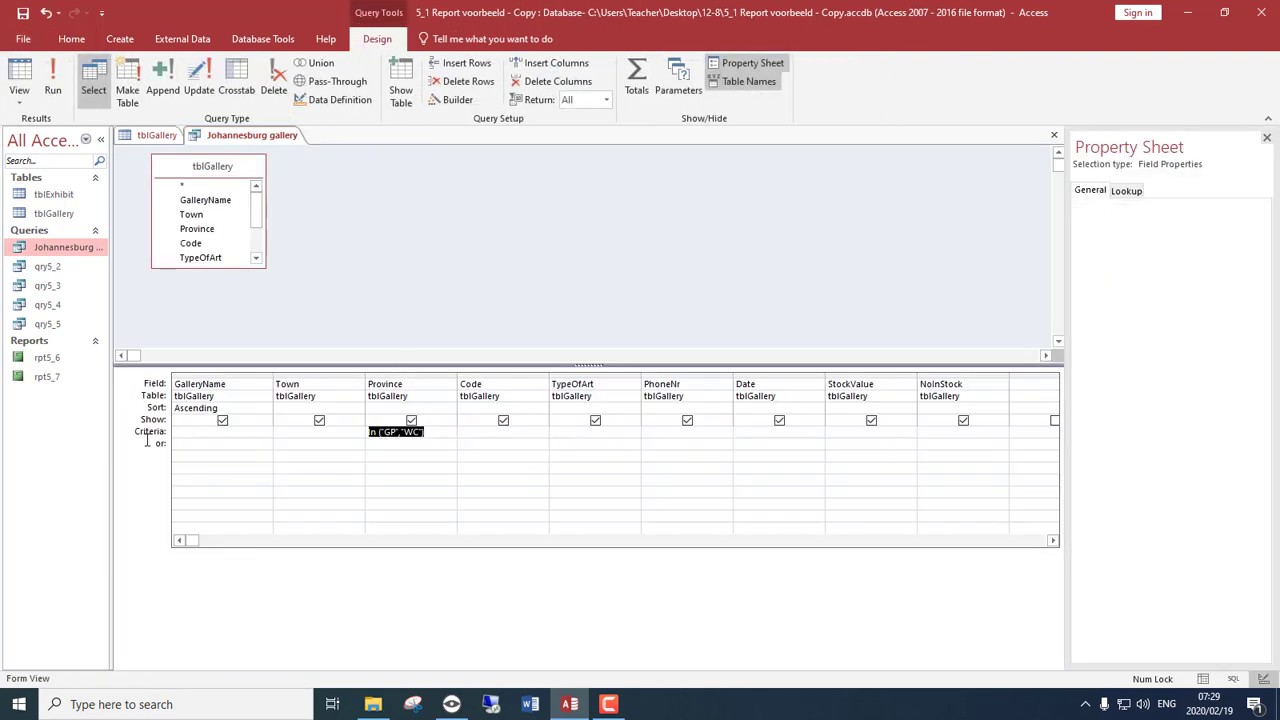
left_click(814, 443)
left_click(654, 397)
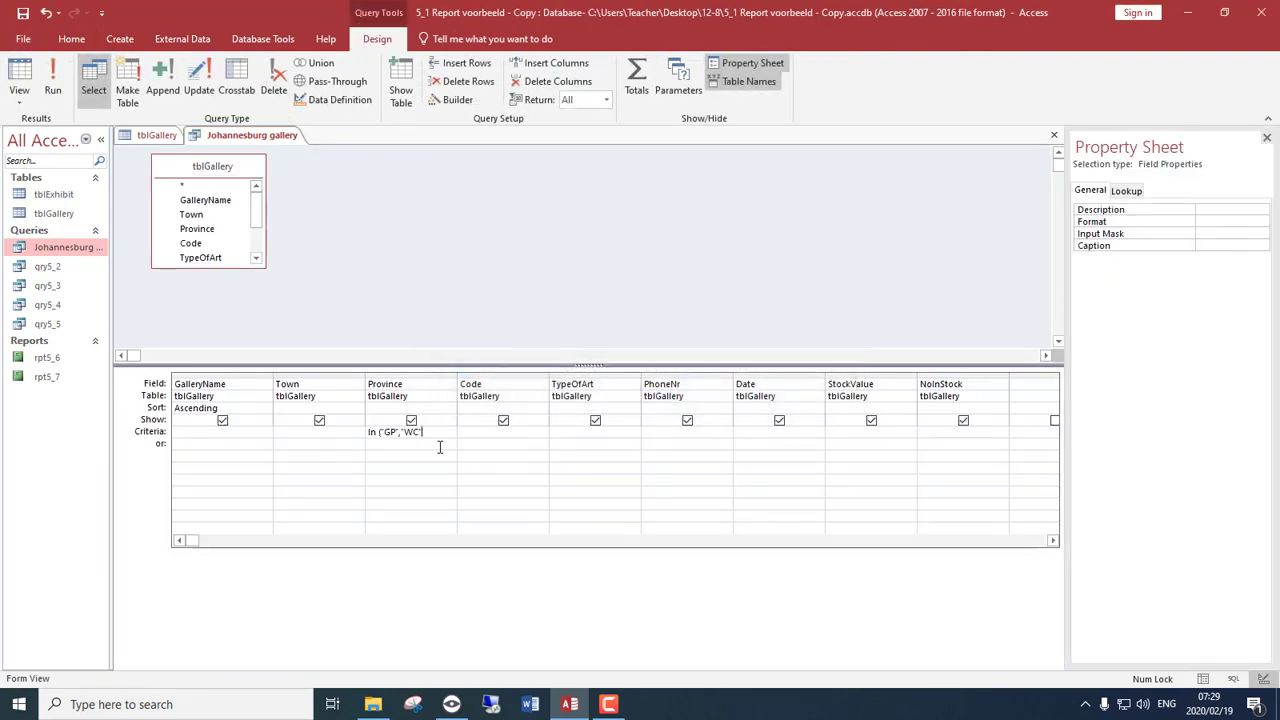
key("BackSpace")
key("BackSpace")
key("BackSpace")
key("BackSpace")
key("BackSpace")
key("BackSpace")
key("BackSpace")
key("BackSpace")
key("BackSpace")
key("BackSpace")
key("BackSpace")
key("BackSpace")
key("BackSpace")
Step: Set the Date criterion to Between 01/01/2019 And 31/12/2019
left_click(766, 432)
key("BackSpace")
key("BackSpace")
type("Between ")
type("01/01/")
type("2019 and")
type(" 31")
type("/12")
type("/2019")
left_click(813, 457)
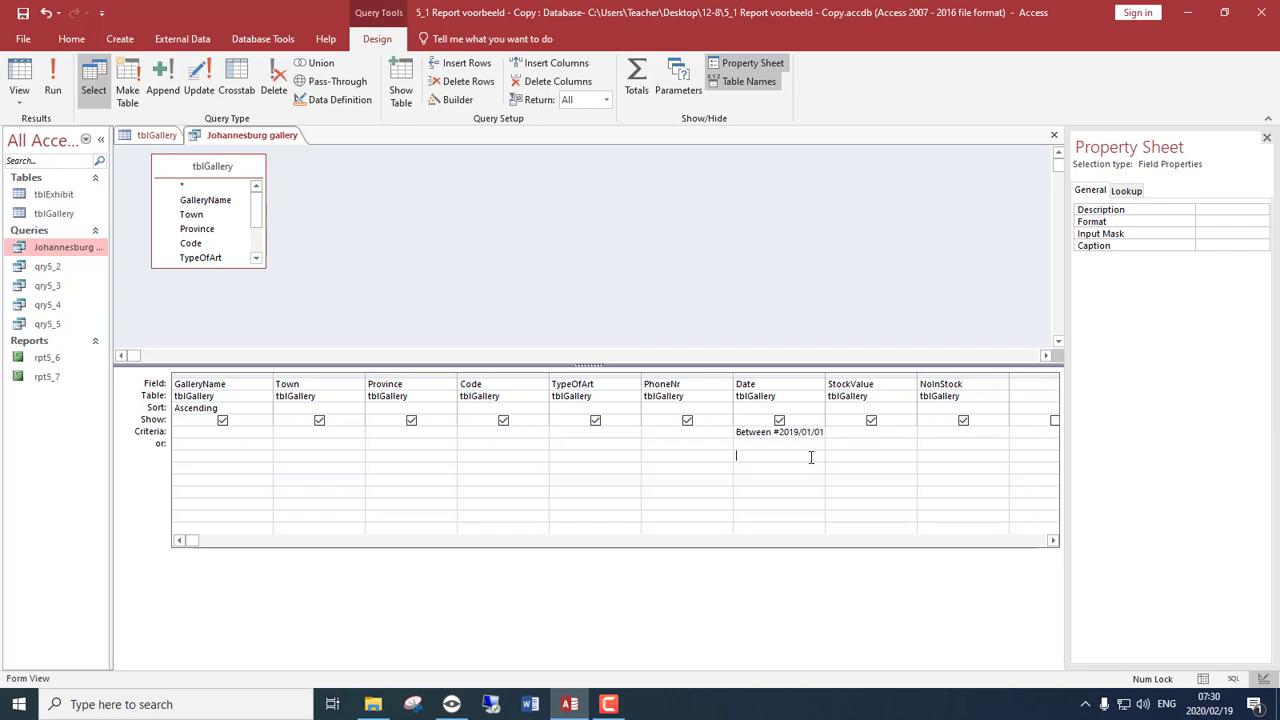
Step: Display the galleries matching the date range and highlight the Date column to examine its values
left_click(22, 80)
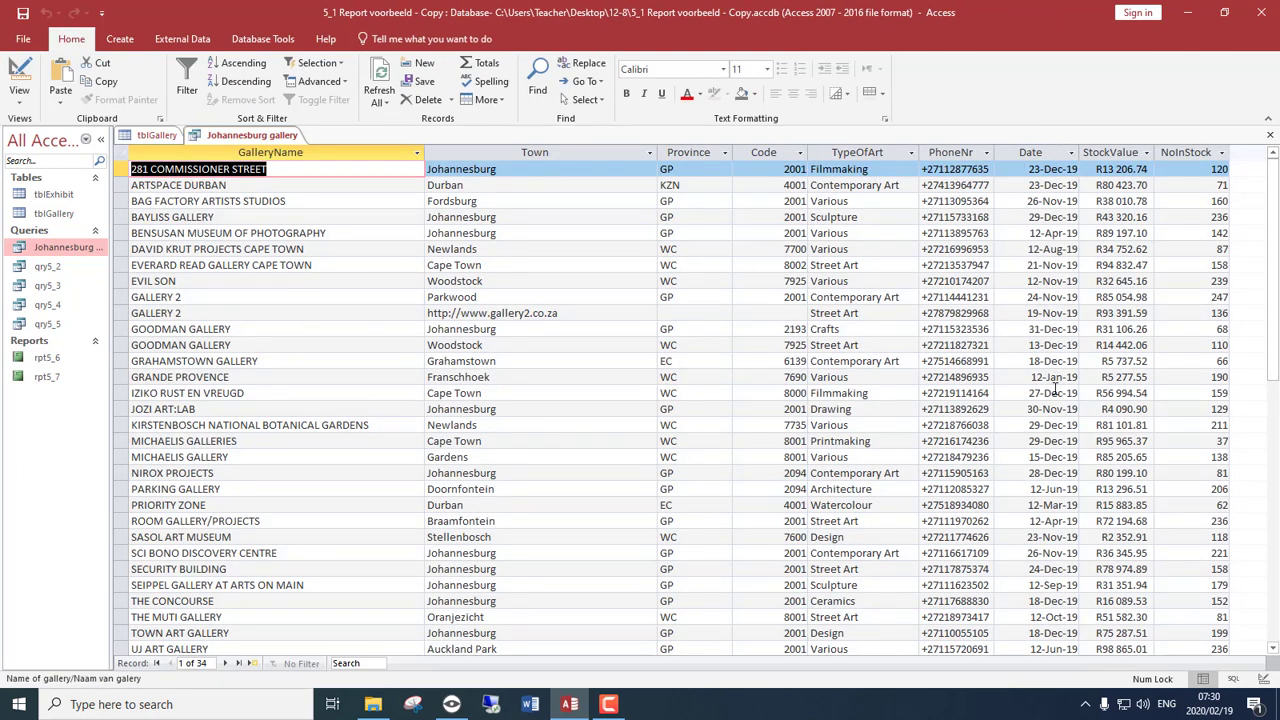
scroll(1056, 389, "down", 2)
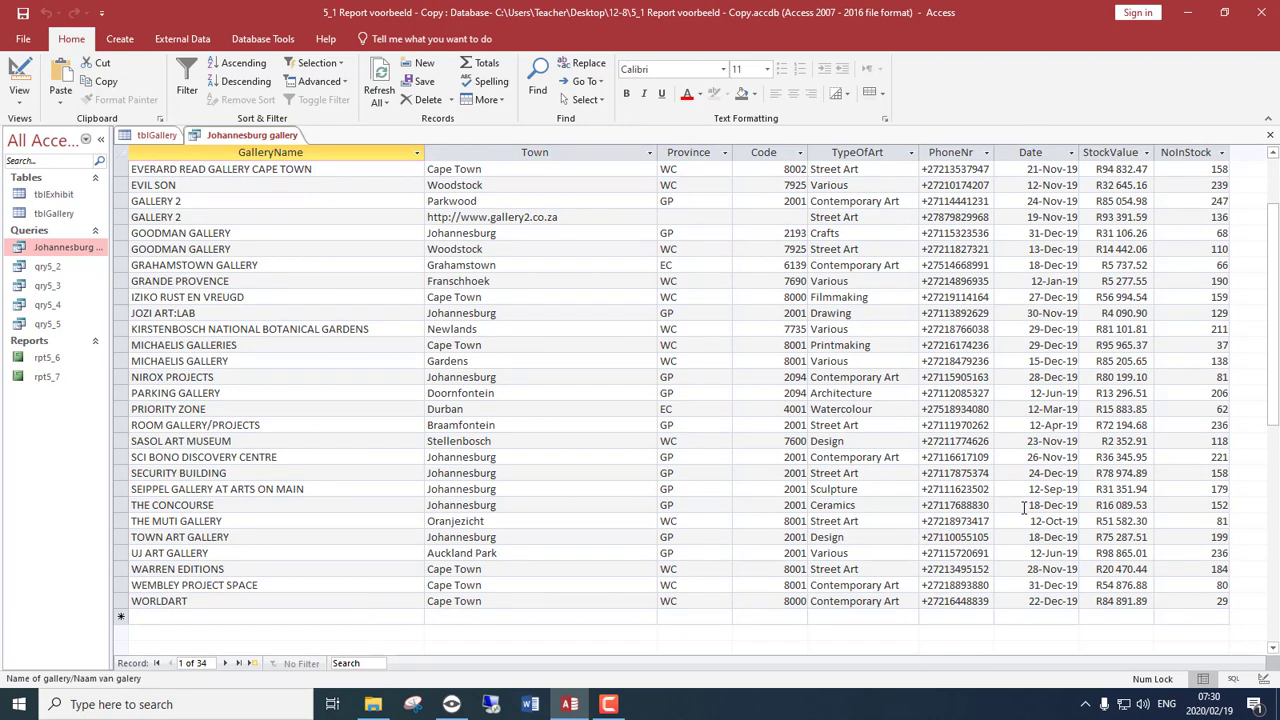
left_click(1043, 152)
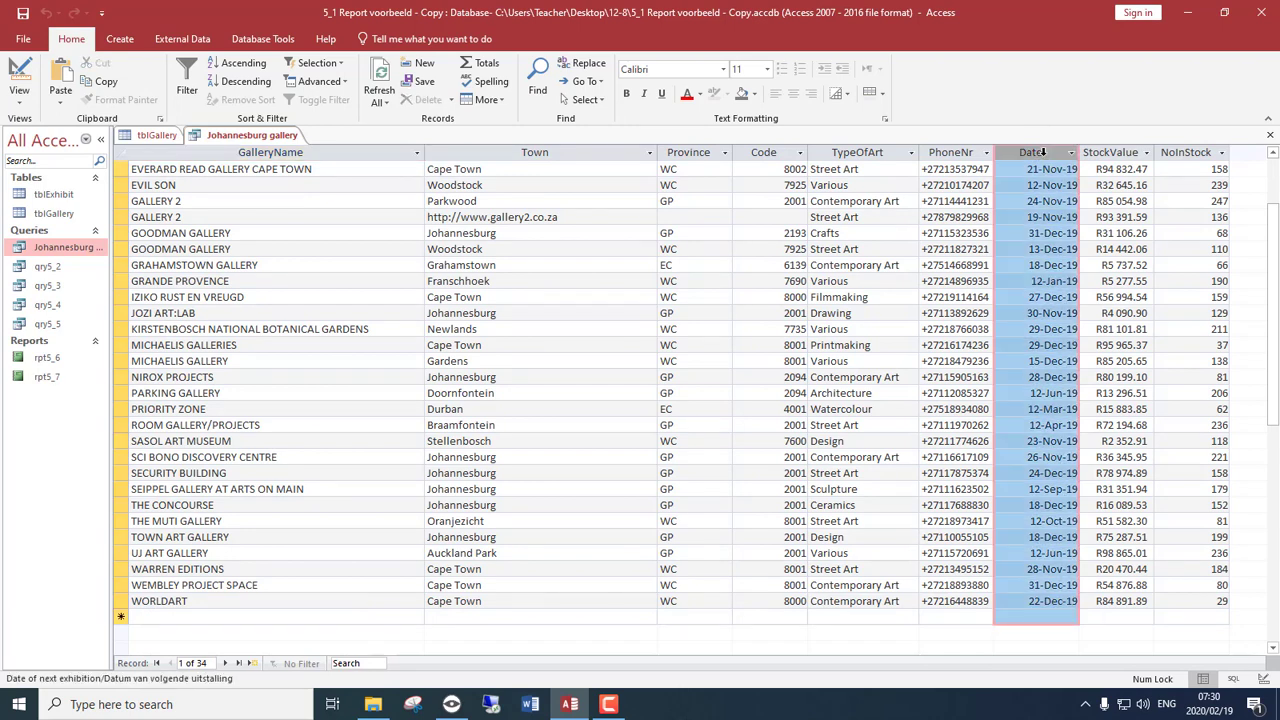